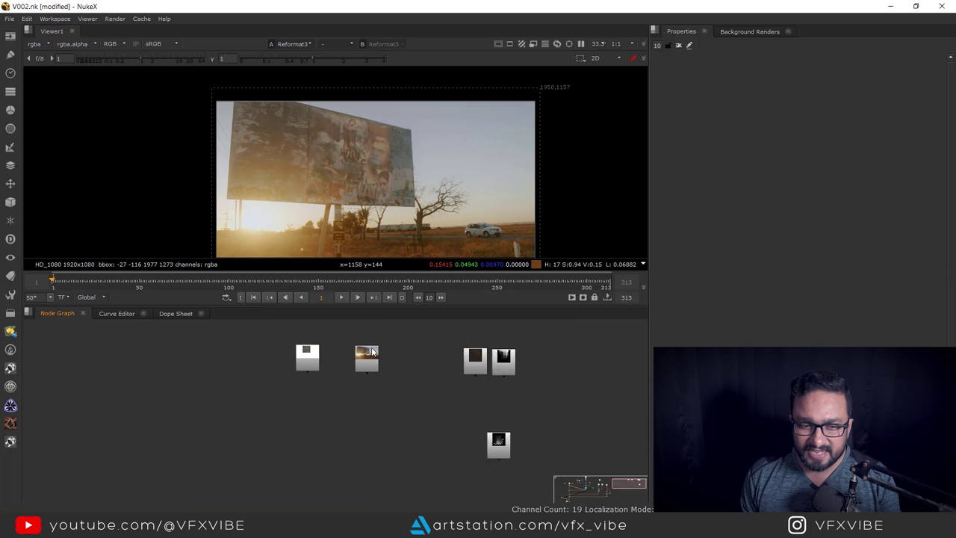
# Move the Hoarding footage's read node clear of the texture nodes and display it in the viewer
pyautogui.moveTo(367, 367); pyautogui.dragTo(421, 367)
pyautogui.scroll(-3, 404, 396)
pyautogui.moveTo(416, 395); pyautogui.dragTo(350, 398, button='middle')
pyautogui.moveTo(348, 383); pyautogui.dragTo(549, 379)
pyautogui.press('1')
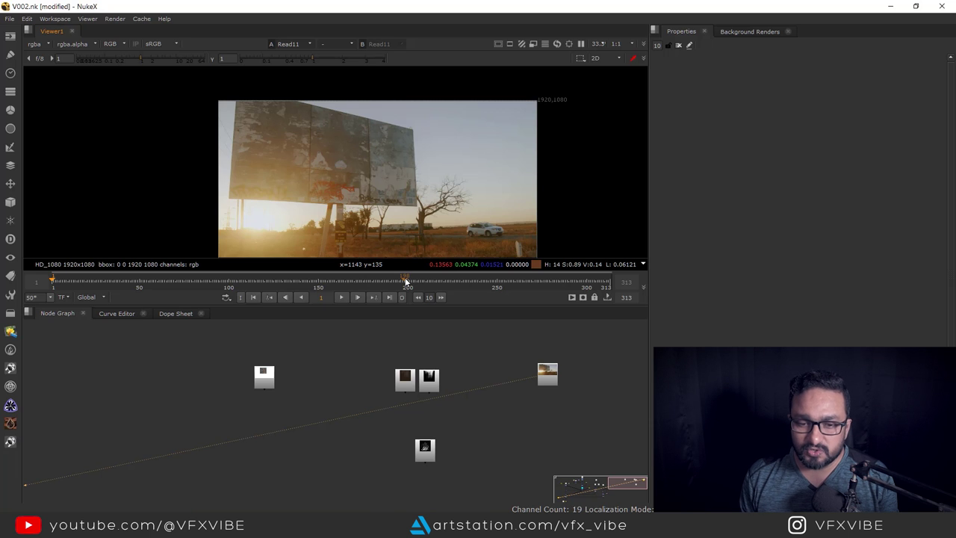
# Play and scrub through the hoarding footage to review its motion, returning to frame 1
pyautogui.click(342, 296)
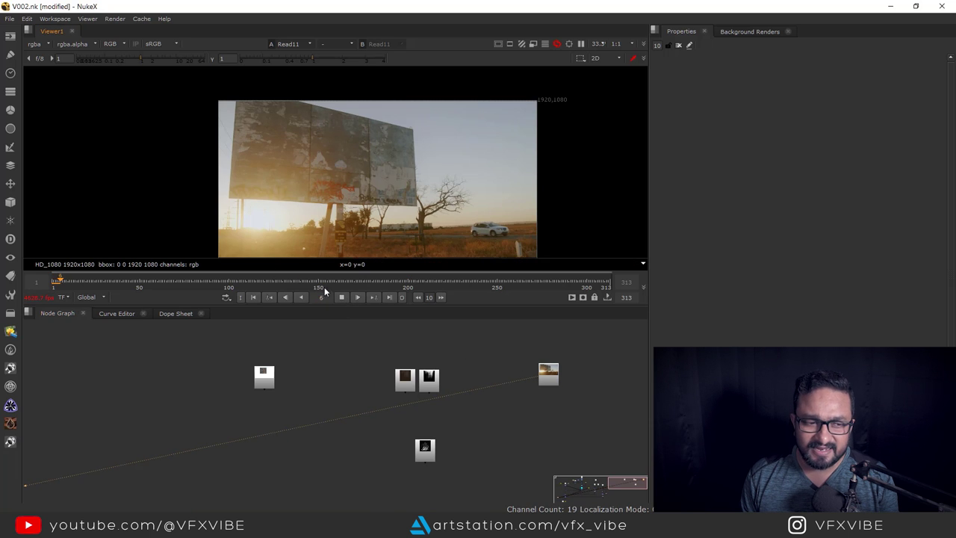
pyautogui.moveTo(198, 279); pyautogui.dragTo(524, 279)
pyautogui.click(254, 298)
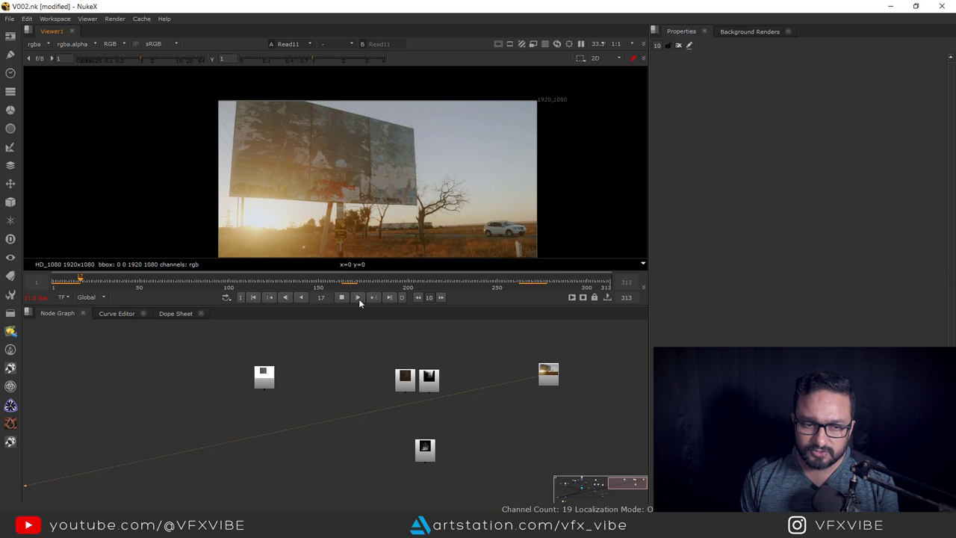
pyautogui.click(251, 297)
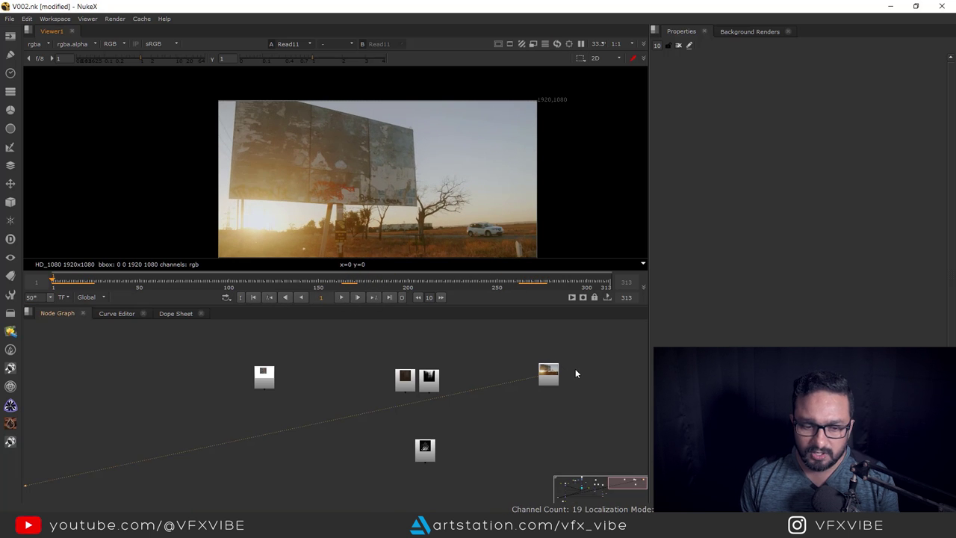
# Add a PlanarTracker node beneath the Hoarding footage and view its output
pyautogui.press('Tab')
pyautogui.write('plan')
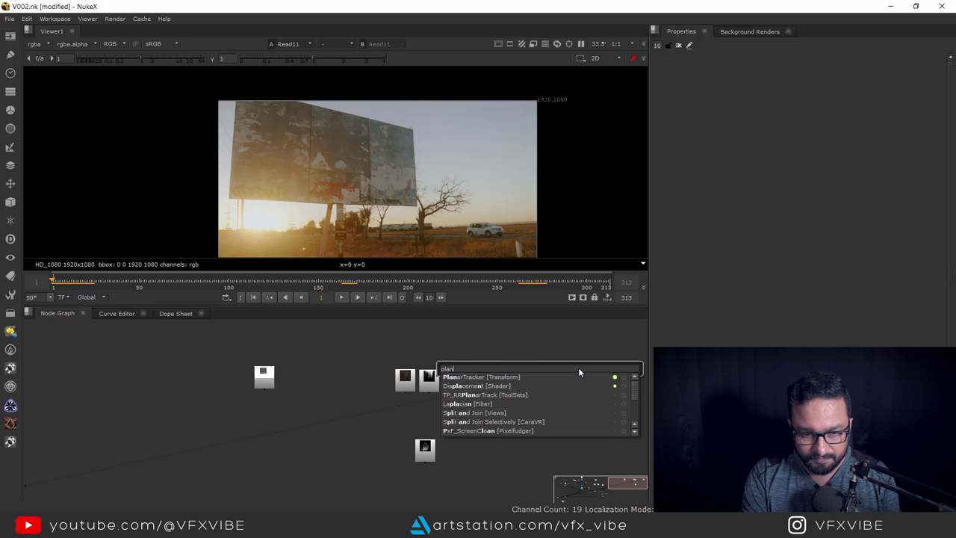
pyautogui.write('ar')
pyautogui.click(516, 376)
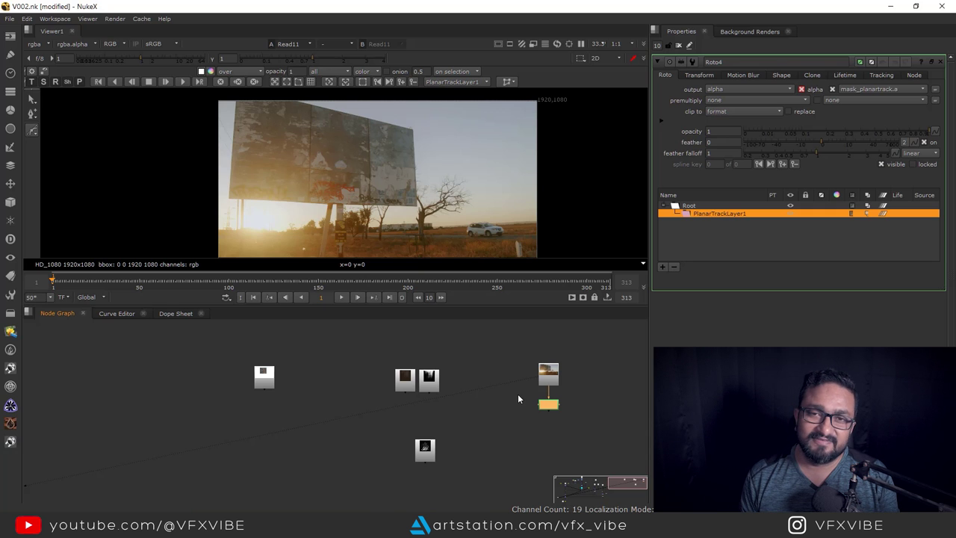
pyautogui.scroll(8, 538, 403)
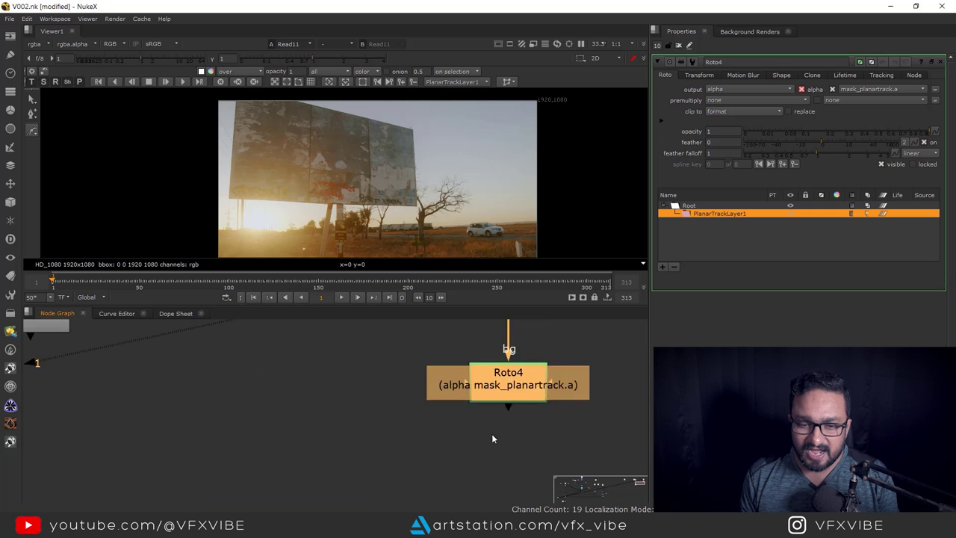
pyautogui.press('1')
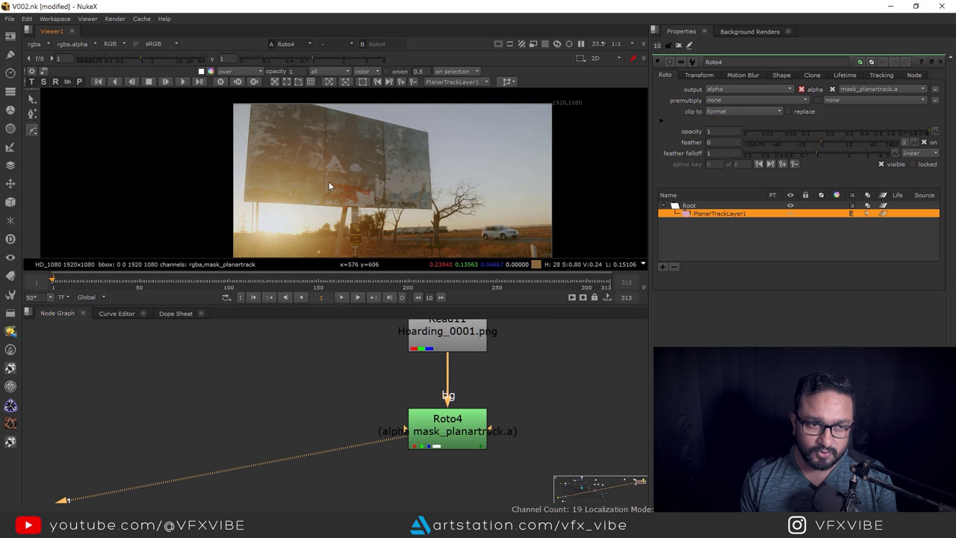
# Start the tracking shape with points just inside the billboard's two lower corners
pyautogui.press('space')
pyautogui.scroll(6, 329, 264)
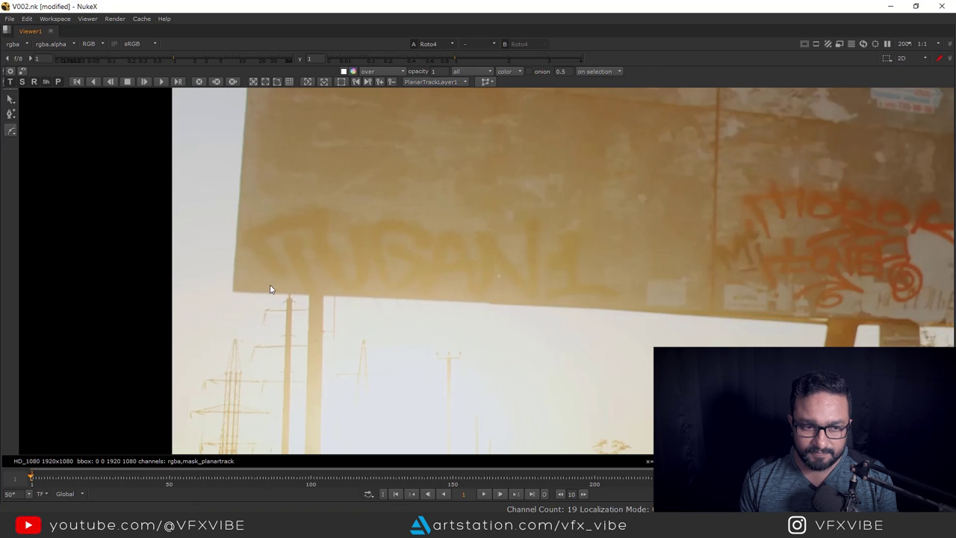
pyautogui.click(243, 282)
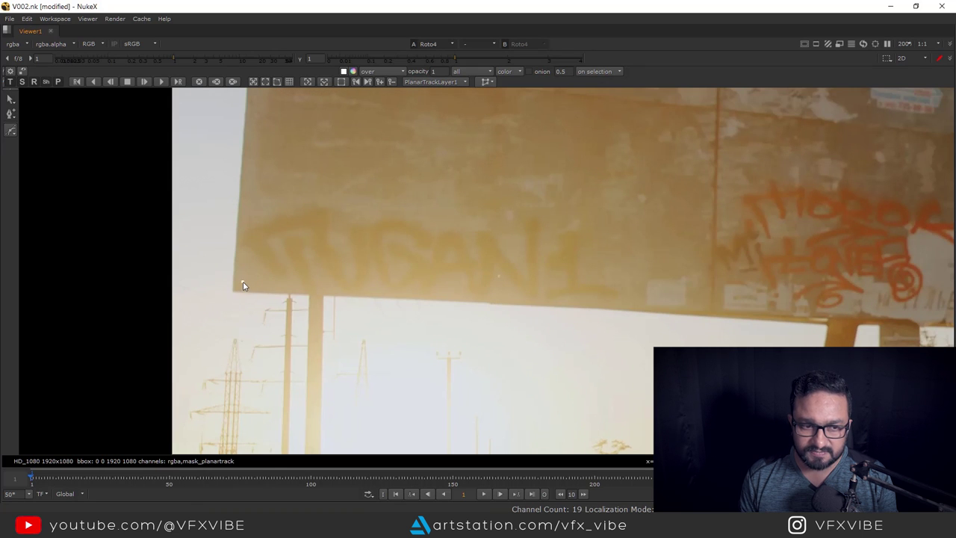
pyautogui.scroll(-3, 400, 284)
pyautogui.moveTo(896, 306); pyautogui.dragTo(515, 303, button='middle')
pyautogui.scroll(3, 575, 318)
pyautogui.click(582, 322)
# Continue the tracking shape around the billboard's two upper corners so it encloses the whole board
pyautogui.moveTo(567, 153); pyautogui.dragTo(572, 279, button='middle')
pyautogui.scroll(-1, 572, 278)
pyautogui.moveTo(566, 171); pyautogui.dragTo(560, 330, button='middle')
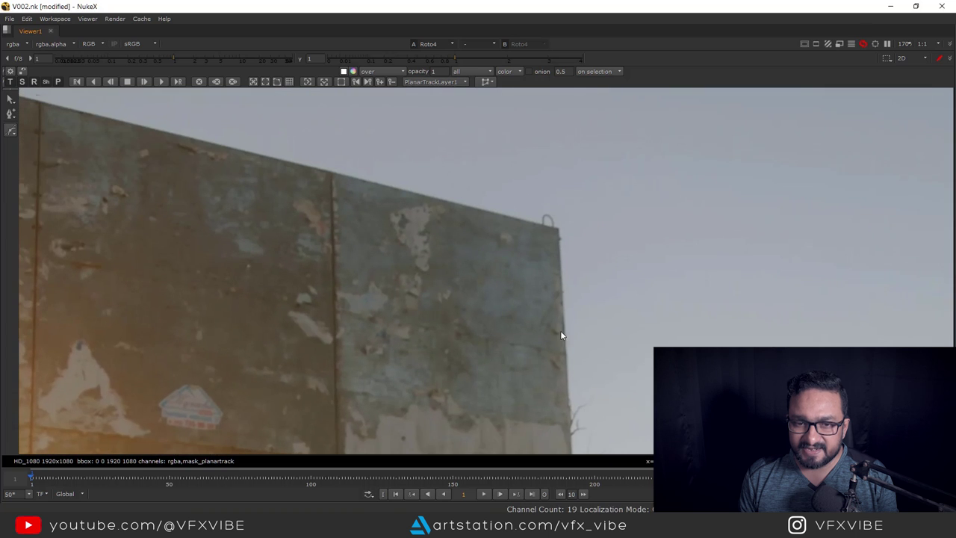
pyautogui.scroll(2, 547, 238)
pyautogui.click(554, 229)
pyautogui.scroll(-3, 554, 228)
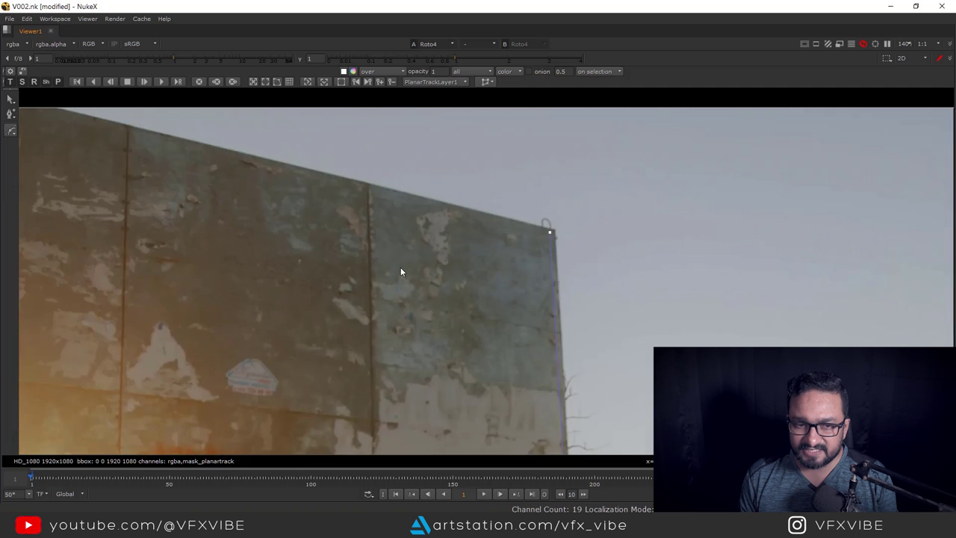
pyautogui.moveTo(389, 269); pyautogui.dragTo(737, 324, button='middle')
pyautogui.moveTo(344, 280); pyautogui.dragTo(534, 334, button='middle')
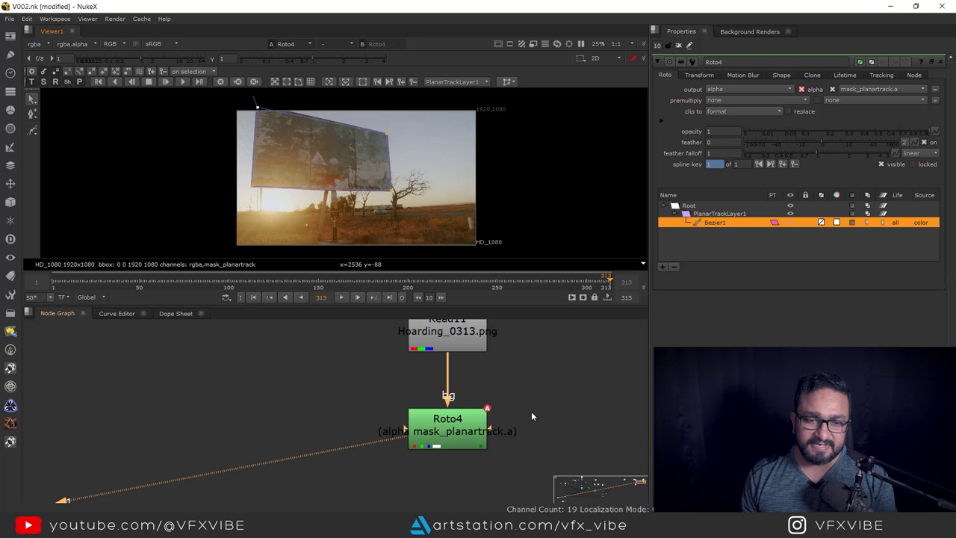
# Scrub through the timeline to check how the shape follows the billboard, and return to frame 1
pyautogui.click(463, 435)
pyautogui.press('space')
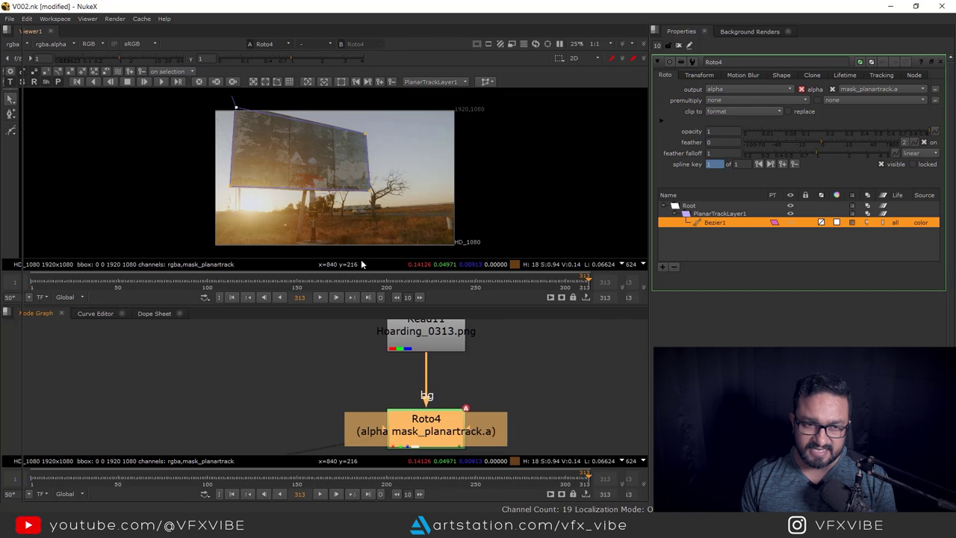
pyautogui.moveTo(384, 300); pyautogui.dragTo(421, 294, button='middle')
pyautogui.scroll(1, 420, 291)
pyautogui.click(150, 474)
pyautogui.moveTo(150, 474); pyautogui.dragTo(448, 478)
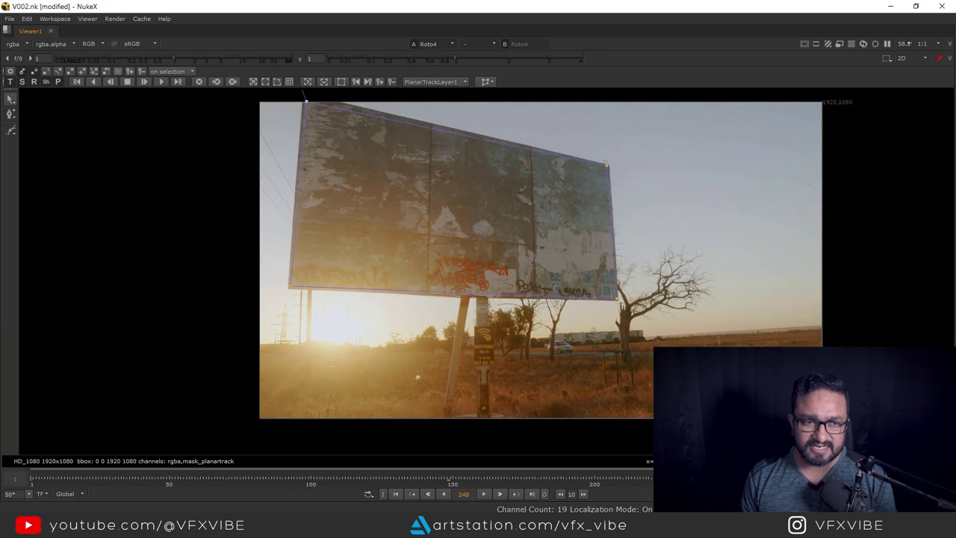
pyautogui.moveTo(906, 478); pyautogui.dragTo(419, 491)
pyautogui.click(395, 494)
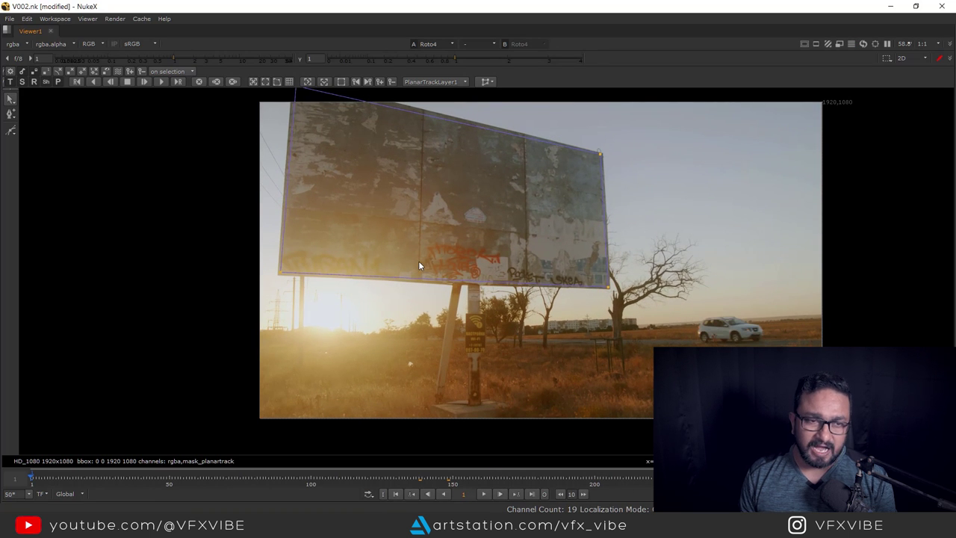
# Turn on the planar grid and corner surface overlays, and align the surface's lower-left corner with the billboard's corner
pyautogui.click(290, 82)
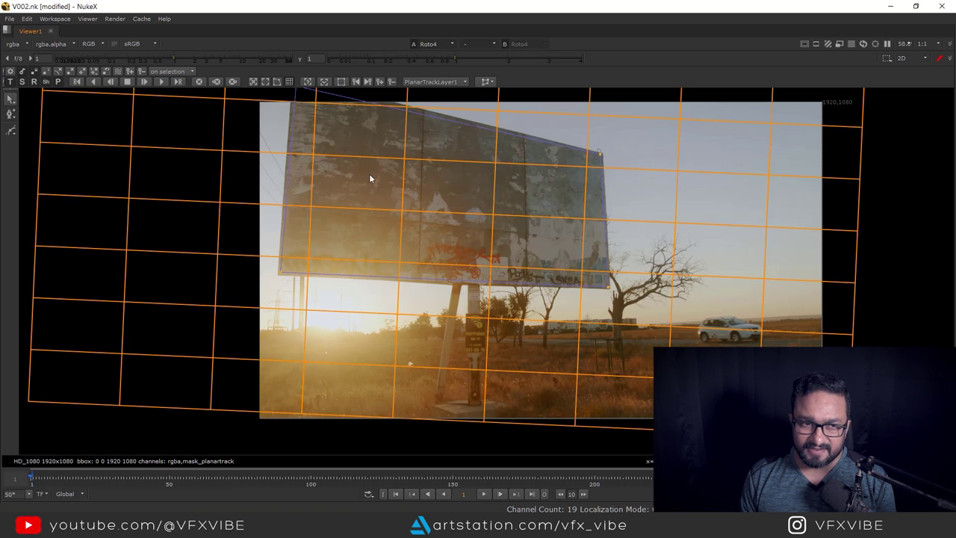
pyautogui.click(276, 84)
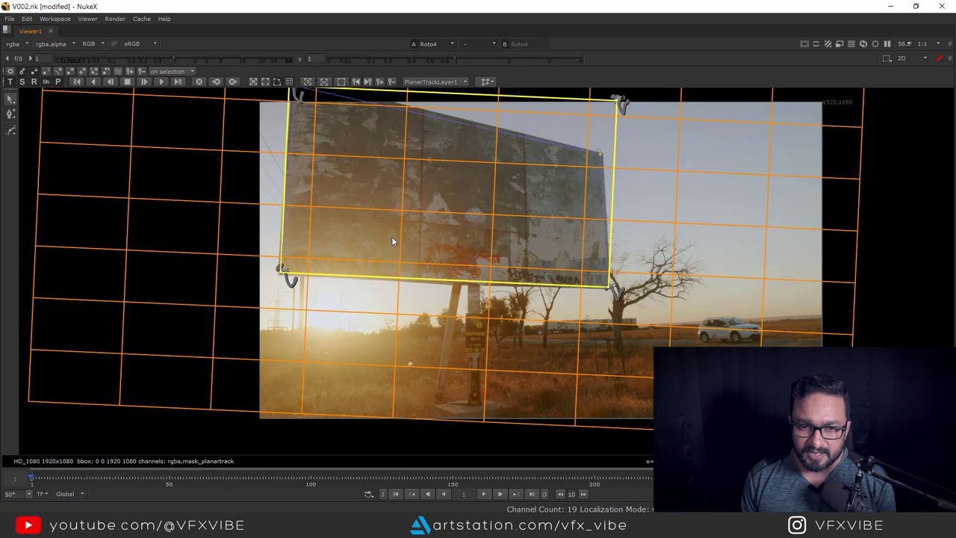
pyautogui.scroll(8, 392, 239)
pyautogui.moveTo(354, 240); pyautogui.dragTo(335, 260)
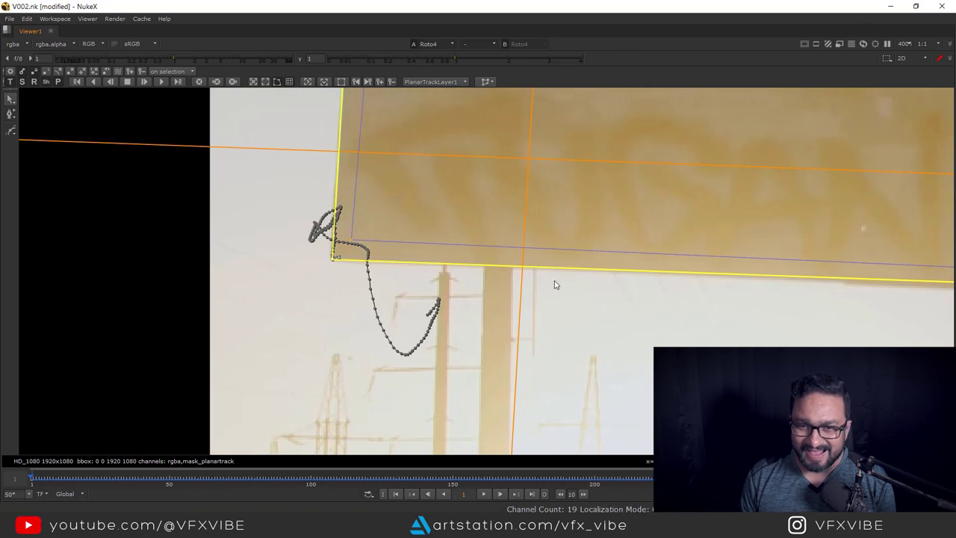
# Align the planar surface's lower-right corner with the billboard's lower-right corner
pyautogui.scroll(-3, 555, 284)
pyautogui.moveTo(555, 283); pyautogui.dragTo(295, 339, button='middle')
pyautogui.moveTo(755, 329); pyautogui.dragTo(82, 327, button='middle')
pyautogui.scroll(3, 608, 340)
pyautogui.scroll(7, 608, 341)
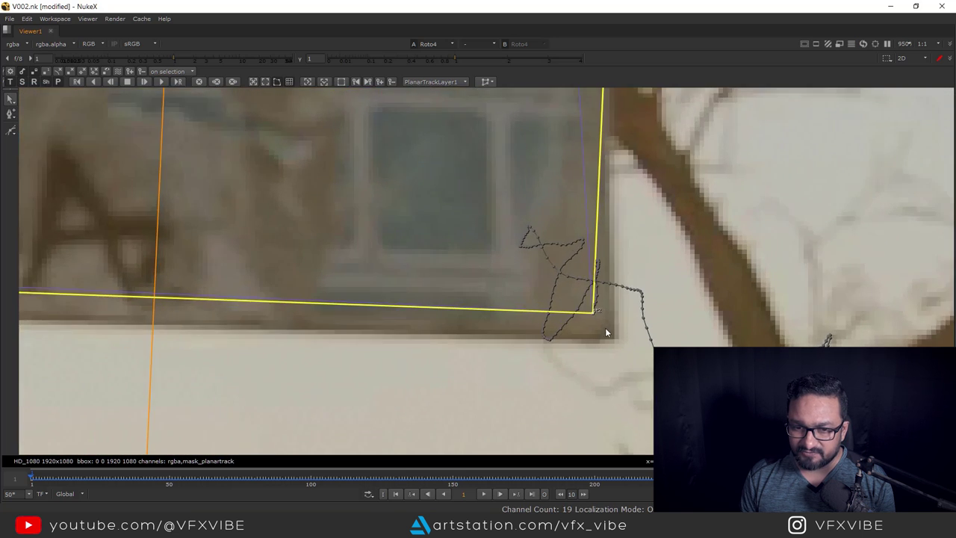
pyautogui.scroll(-3, 620, 346)
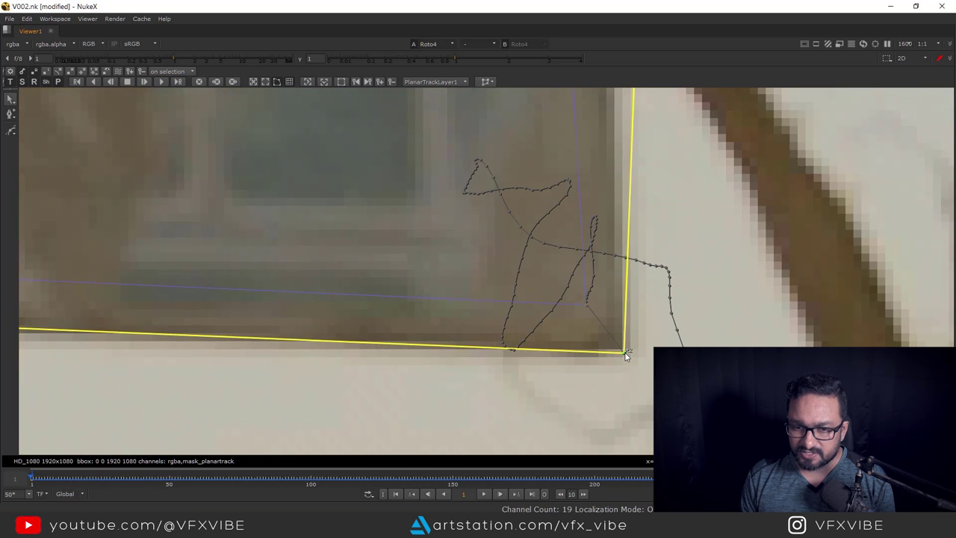
# Align the planar surface's upper-right corner with the billboard's upper-right corner
pyautogui.scroll(-5, 630, 254)
pyautogui.moveTo(634, 101); pyautogui.dragTo(675, 453, button='middle')
pyautogui.scroll(-3, 686, 333)
pyautogui.moveTo(681, 217); pyautogui.dragTo(630, 306)
pyautogui.scroll(3, 651, 334)
pyautogui.scroll(-10, 630, 307)
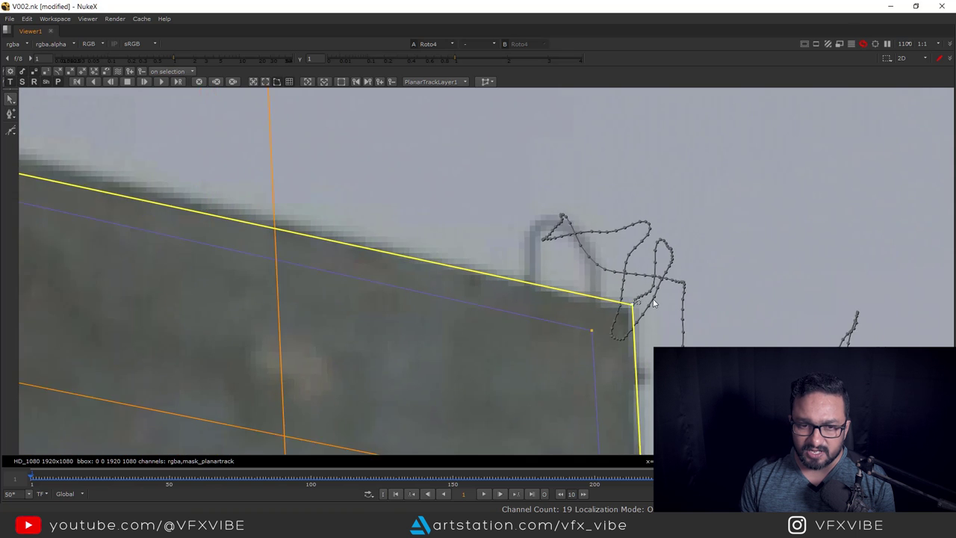
# Place the planar surface's upper-left corner outside the frame so its edges follow the billboard's top and left edges
pyautogui.scroll(2, 485, 248)
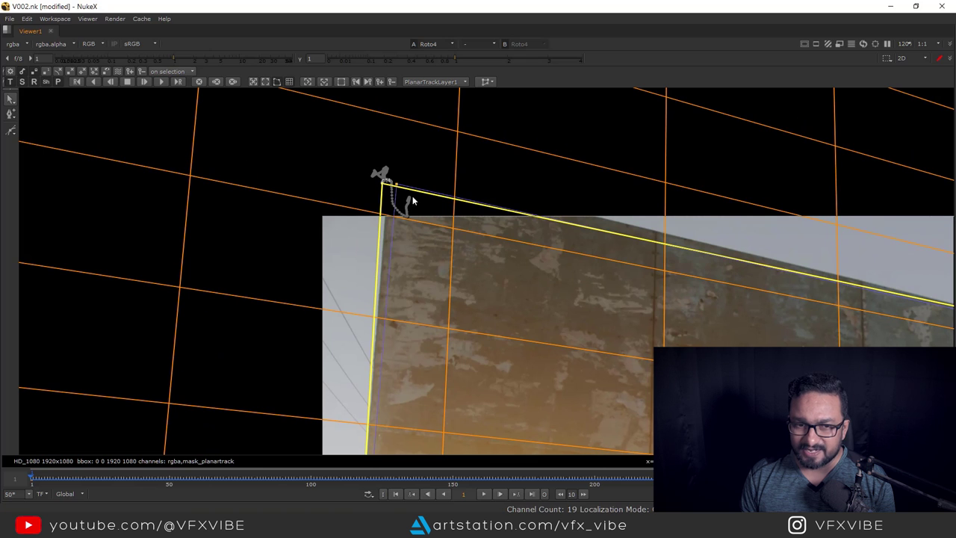
pyautogui.scroll(2, 401, 169)
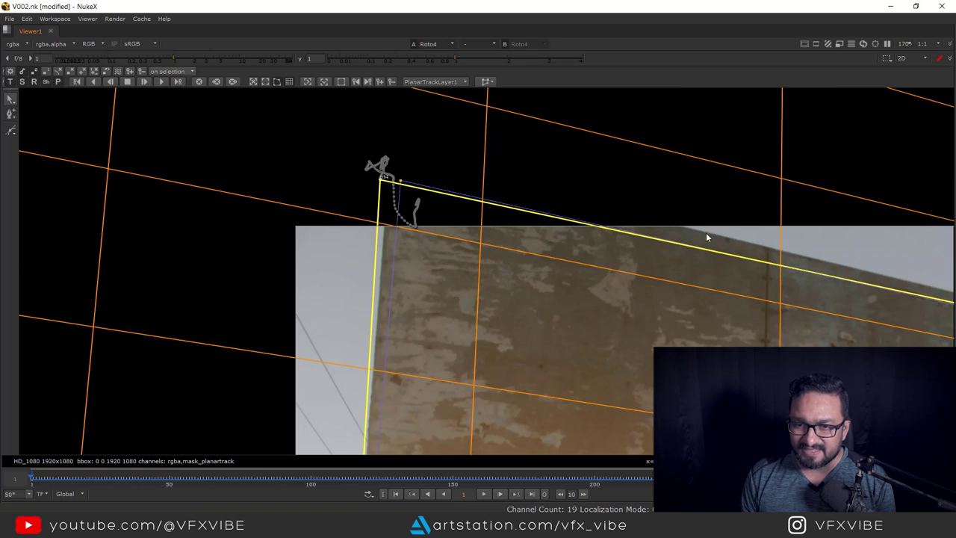
pyautogui.moveTo(383, 182); pyautogui.dragTo(388, 154)
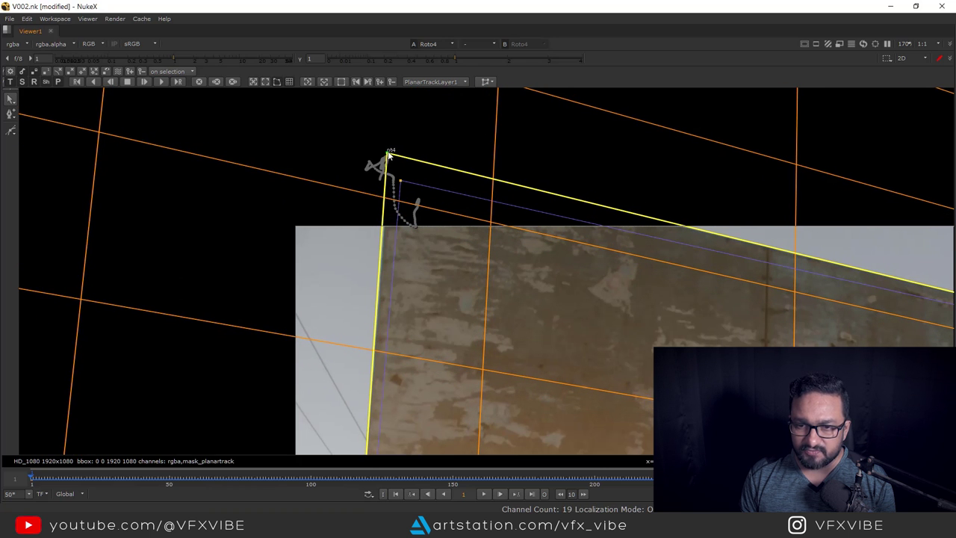
# Play back the shot to check that the planar surface sticks to the billboard, and return to frame 1
pyautogui.scroll(-2, 527, 225)
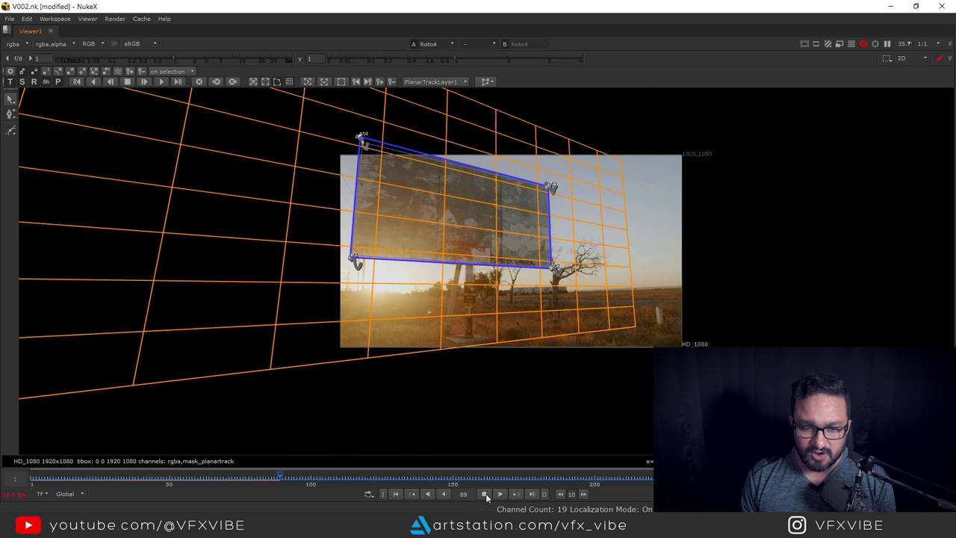
pyautogui.click(485, 494)
pyautogui.click(394, 493)
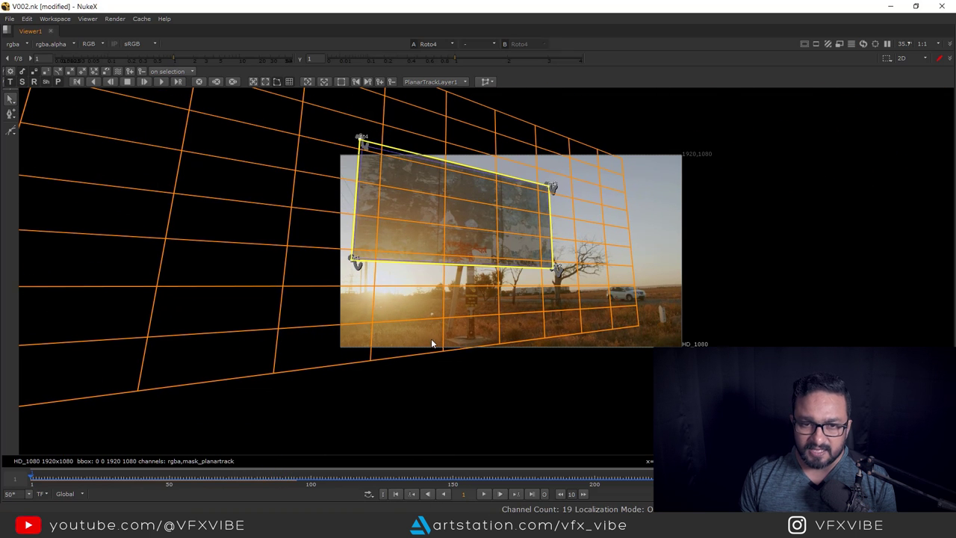
# Display the Sholay Poster image in the viewer and close all open node properties to clear the tracking overlays
pyautogui.press('space')
pyautogui.scroll(-2, 419, 226)
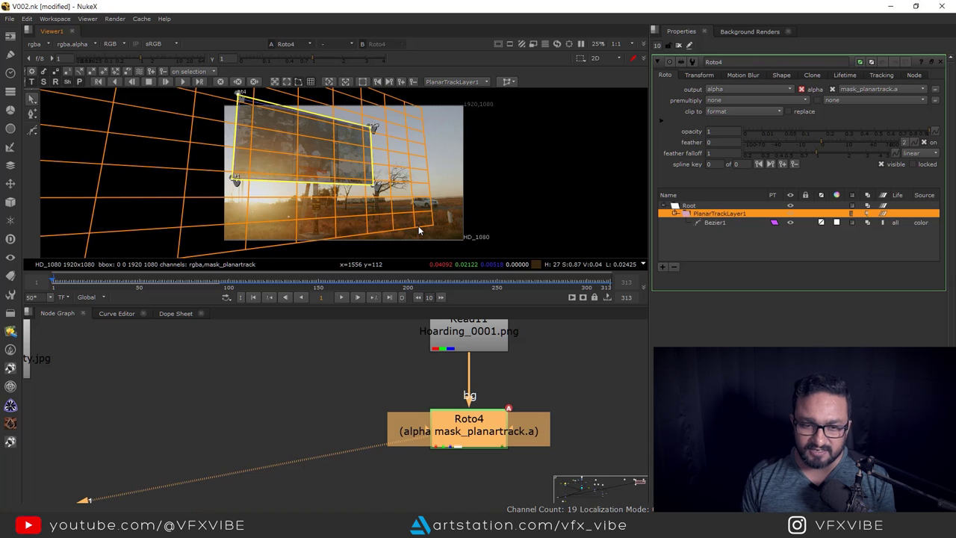
pyautogui.scroll(-5, 452, 411)
pyautogui.scroll(-1, 452, 411)
pyautogui.scroll(6, 254, 396)
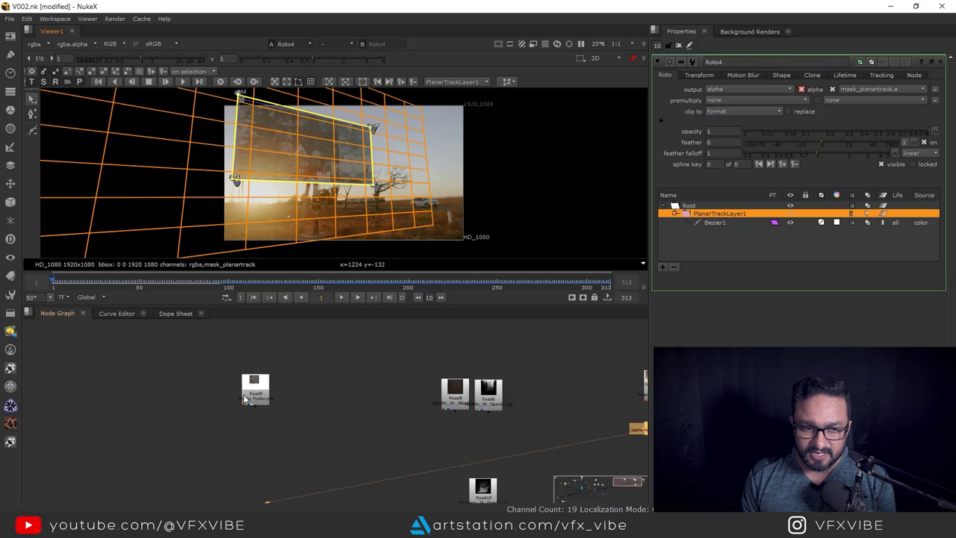
pyautogui.press('1')
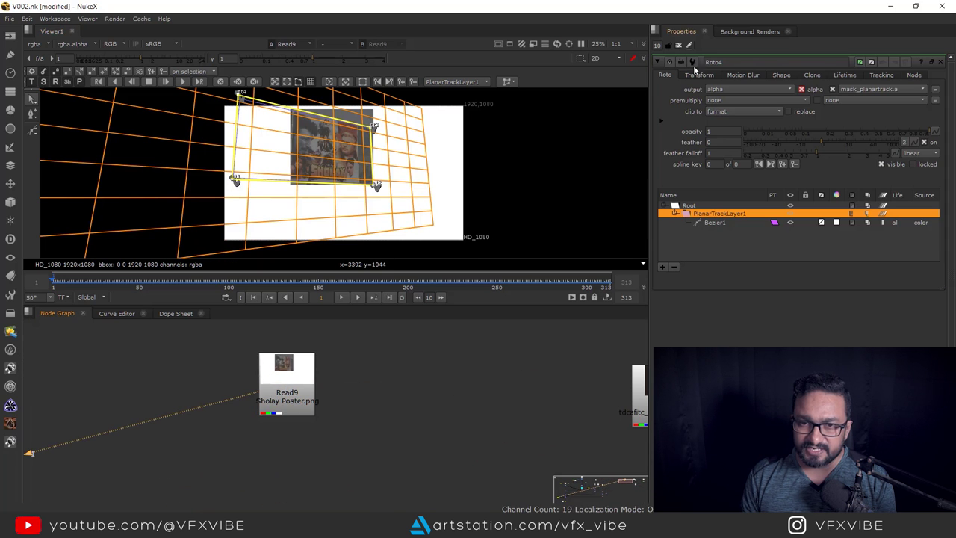
pyautogui.click(680, 46)
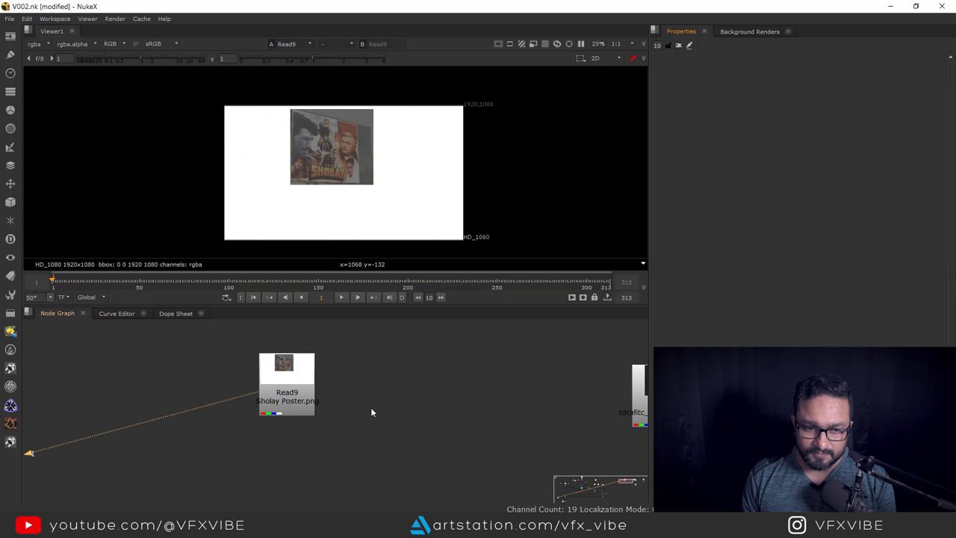
# Add a Premult node and connect it to the Sholay Poster read node
pyautogui.press('Tab')
pyautogui.write('pre')
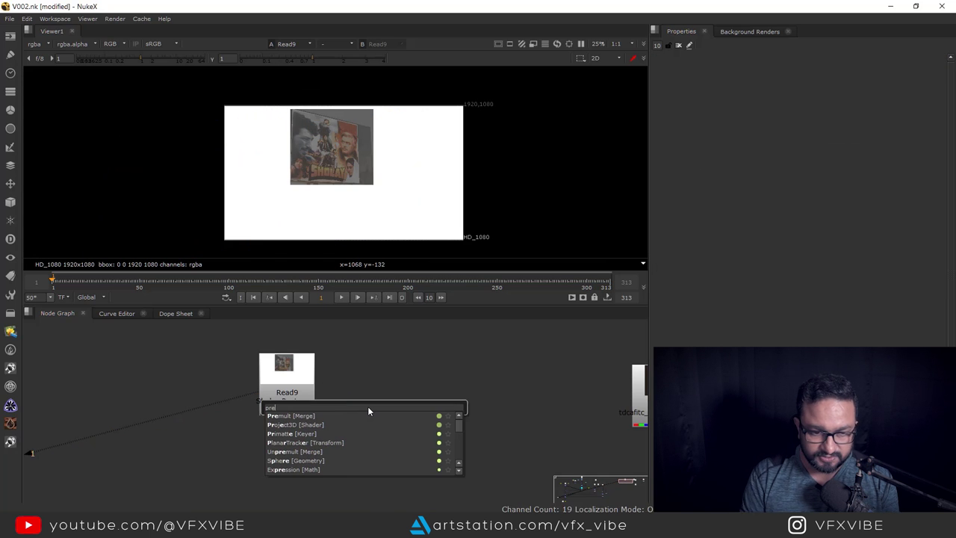
pyautogui.press('Return')
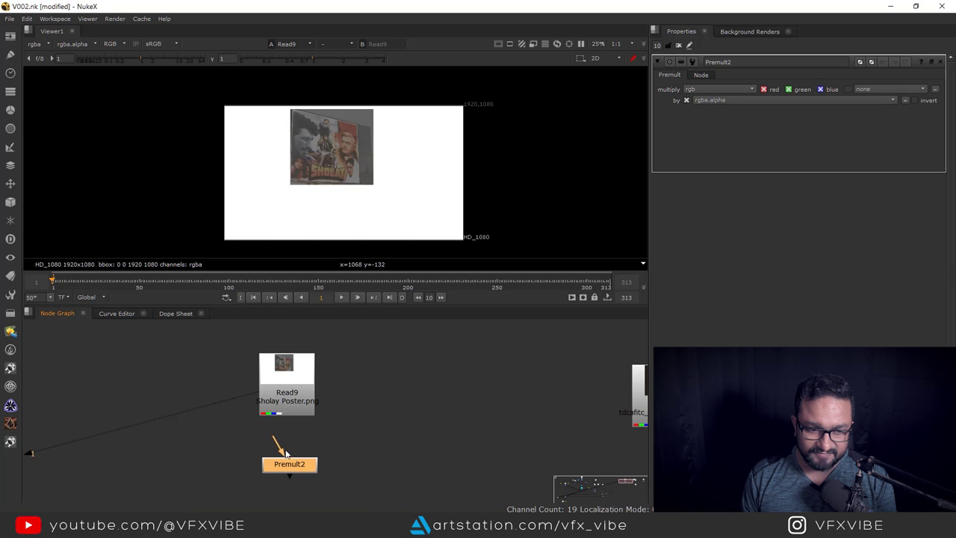
pyautogui.click(287, 449)
# Switch to Photoshop and examine the weathered poster mock-up on the billboard in Hoarding_0001.psd
pyautogui.scroll(10, 336, 160)
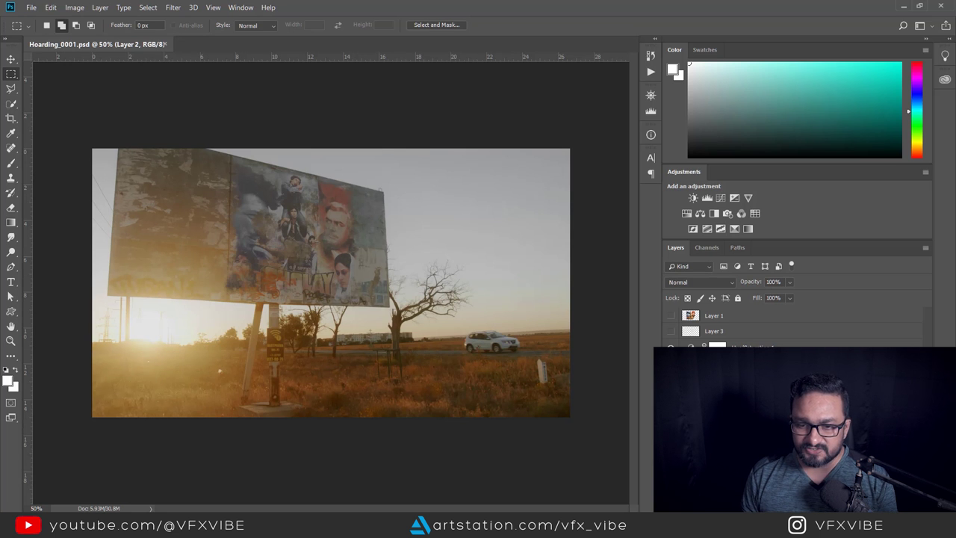
pyautogui.keyDown('alt'); pyautogui.scroll(5, 341, 199); pyautogui.keyUp('alt')
pyautogui.keyDown('alt'); pyautogui.scroll(-3, 342, 199); pyautogui.keyUp('alt')
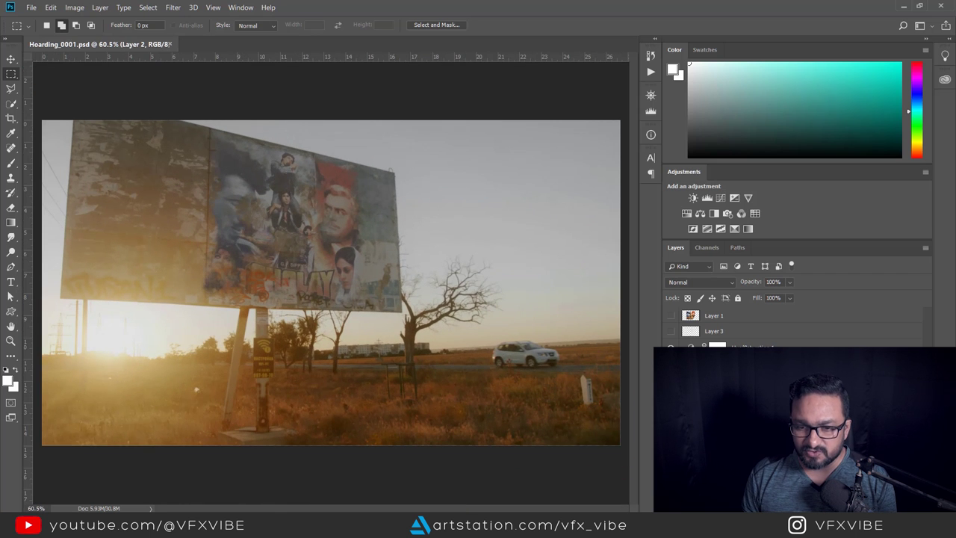
# Hide the layers above Background and examine the billboard's perspective plane in the Vanishing Point filter
pyautogui.click(706, 433)
pyautogui.moveTo(671, 396); pyautogui.dragTo(672, 347)
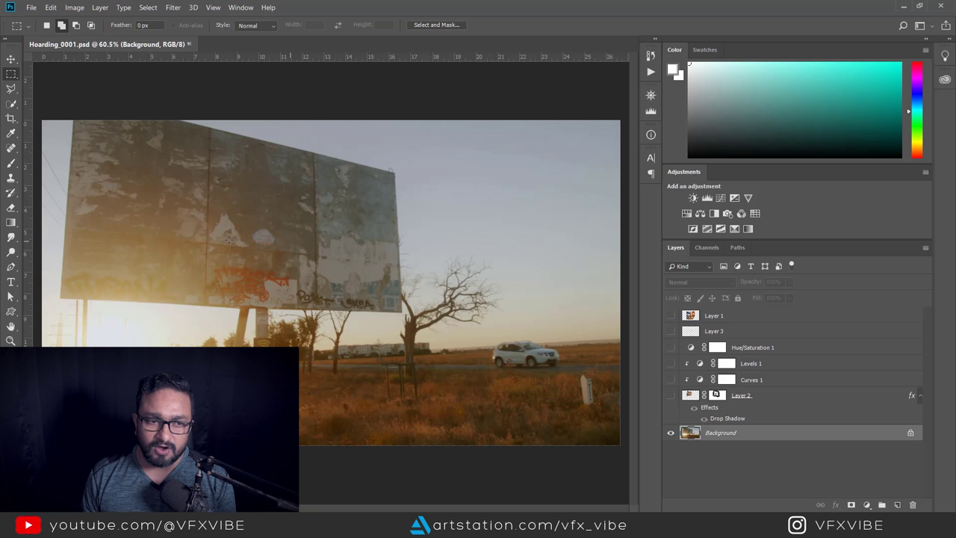
pyautogui.click(172, 8)
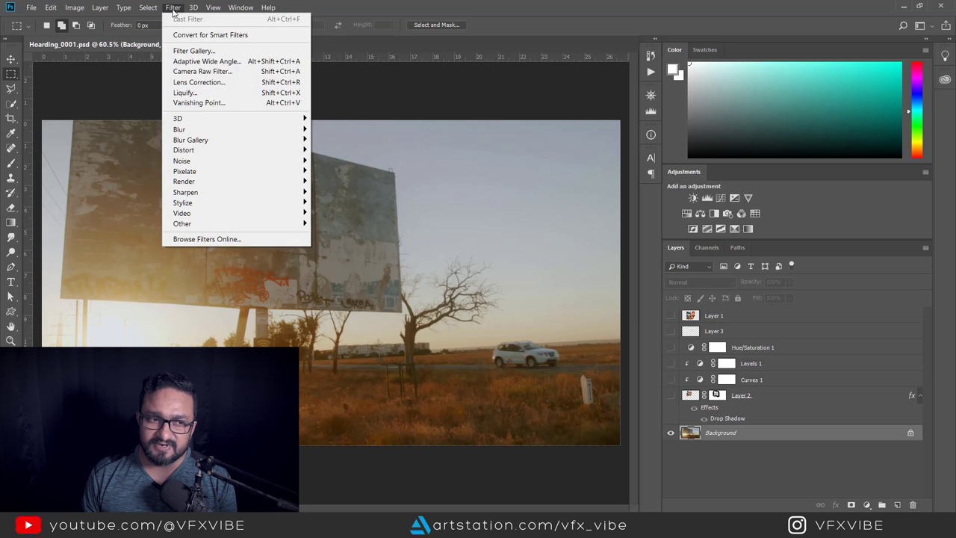
pyautogui.click(198, 103)
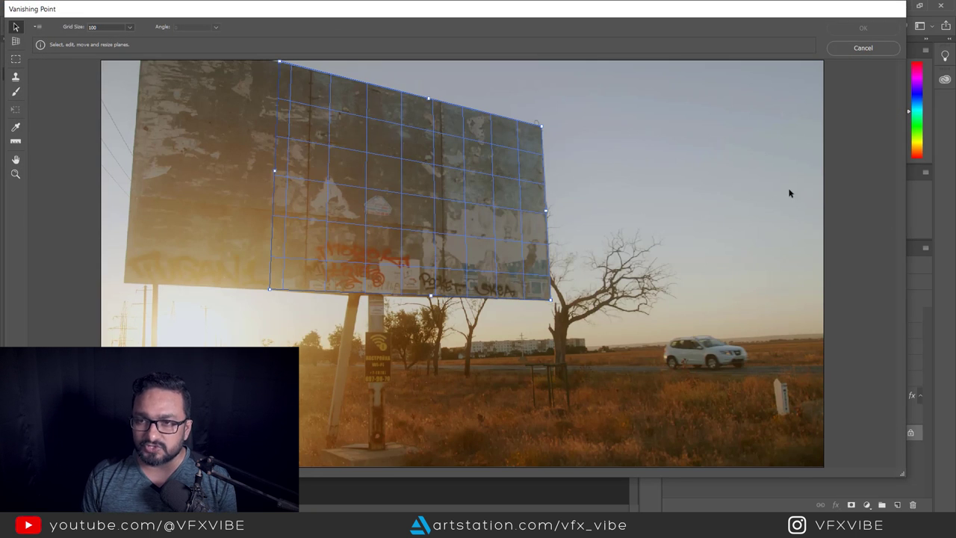
pyautogui.click(863, 49)
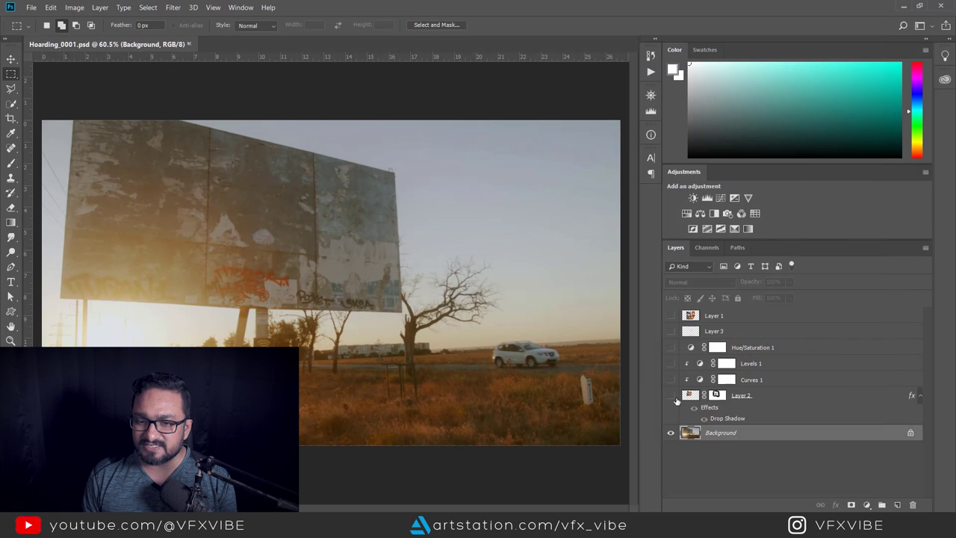
# Show Layer 2 and copy the entire poster image from Layer 1, leaving Layer 1 hidden
pyautogui.click(670, 397)
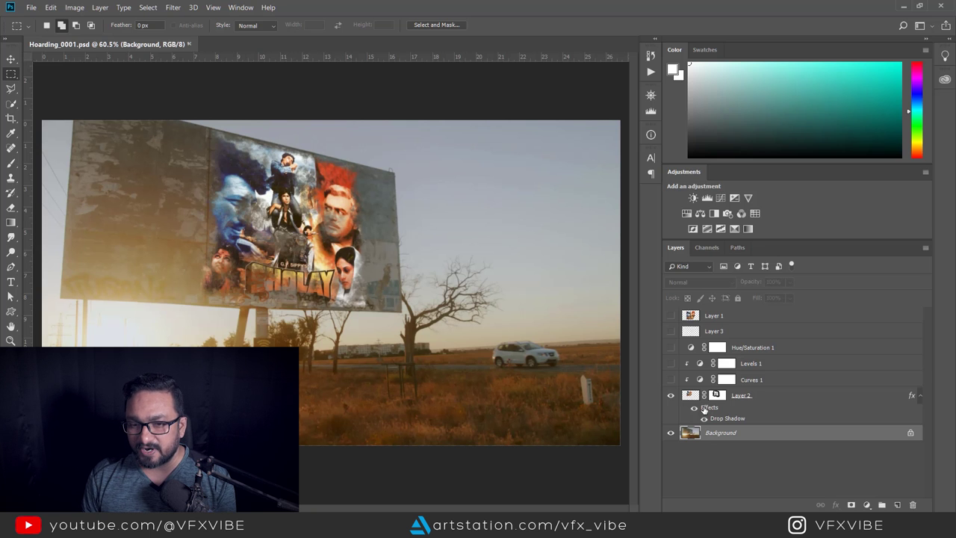
pyautogui.click(671, 315)
pyautogui.click(692, 316)
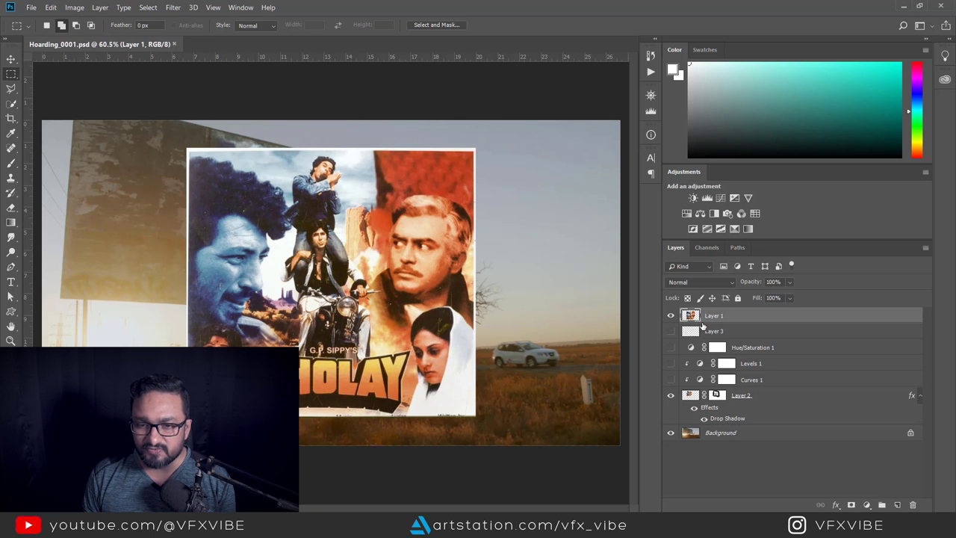
pyautogui.hotkey('ctrl', 'a')
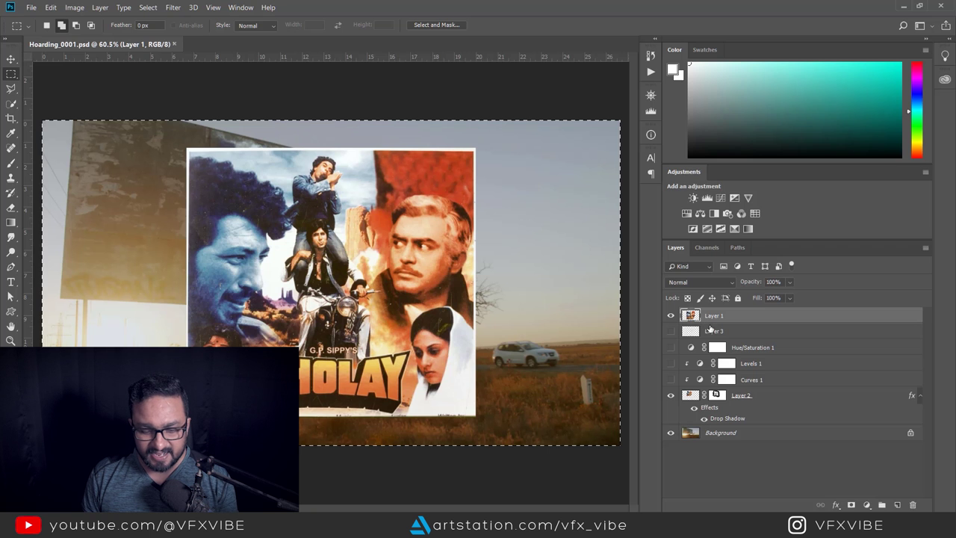
pyautogui.click(671, 315)
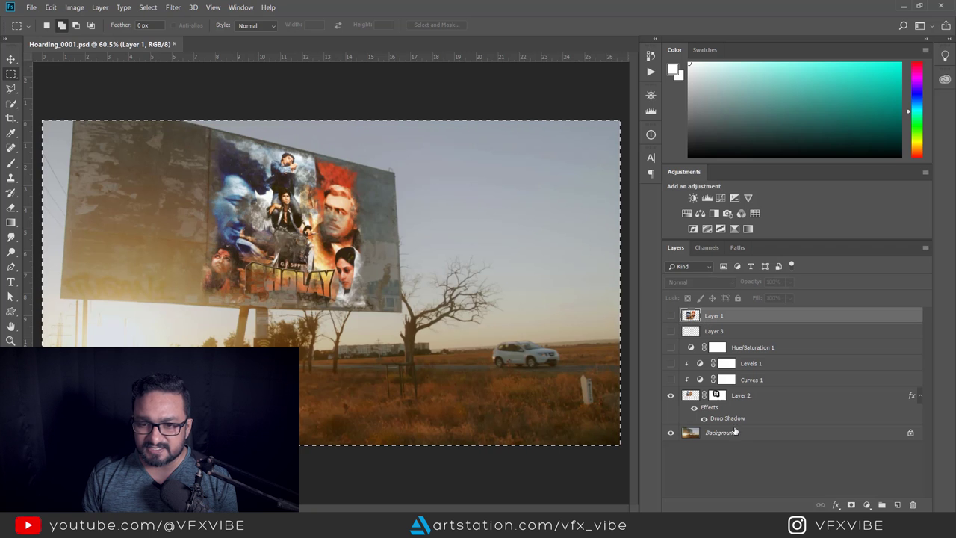
# Try to paste the poster onto the billboard plane with Vanishing Point on a new layer above Layer 3
pyautogui.click(705, 335)
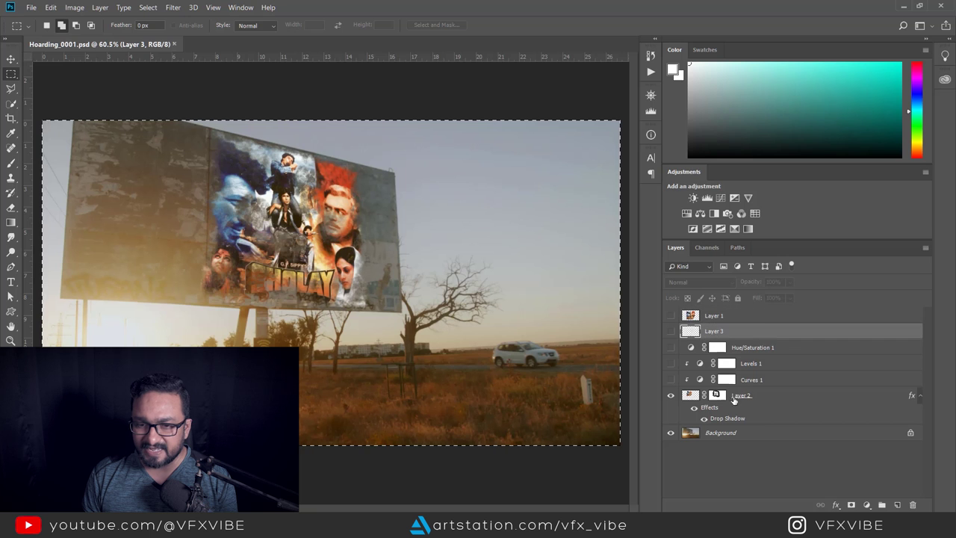
pyautogui.click(897, 504)
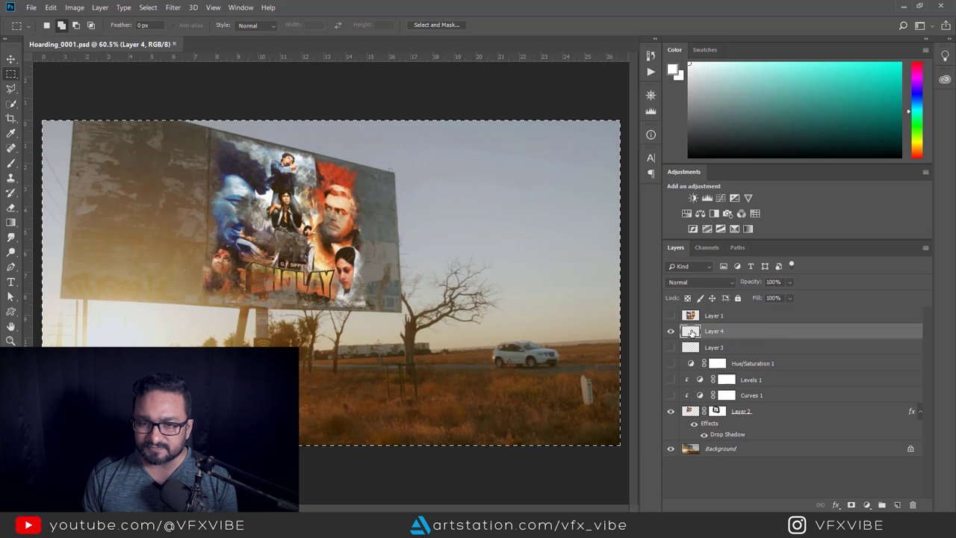
pyautogui.click(172, 7)
pyautogui.click(201, 104)
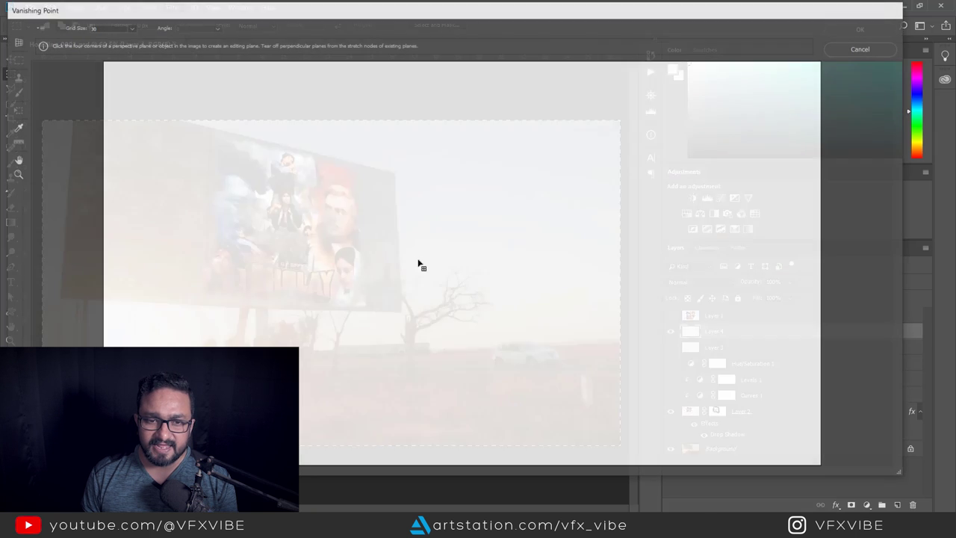
pyautogui.hotkey('ctrl', 'v')
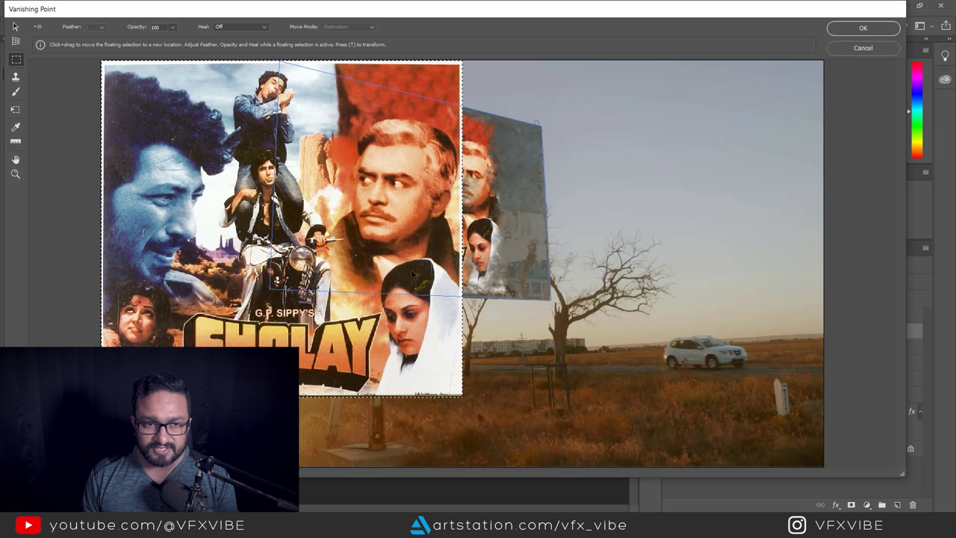
pyautogui.moveTo(221, 104); pyautogui.dragTo(349, 208)
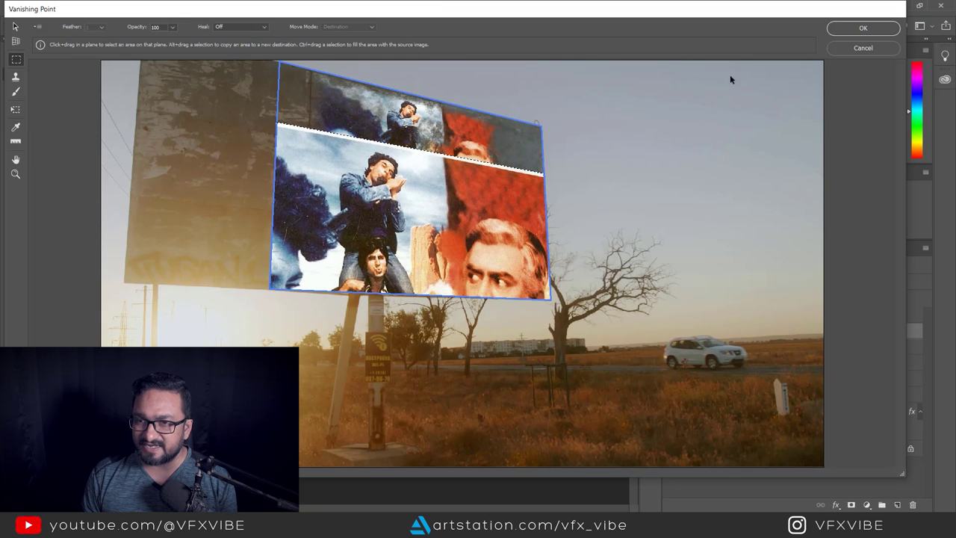
pyautogui.click(865, 50)
pyautogui.click(671, 331)
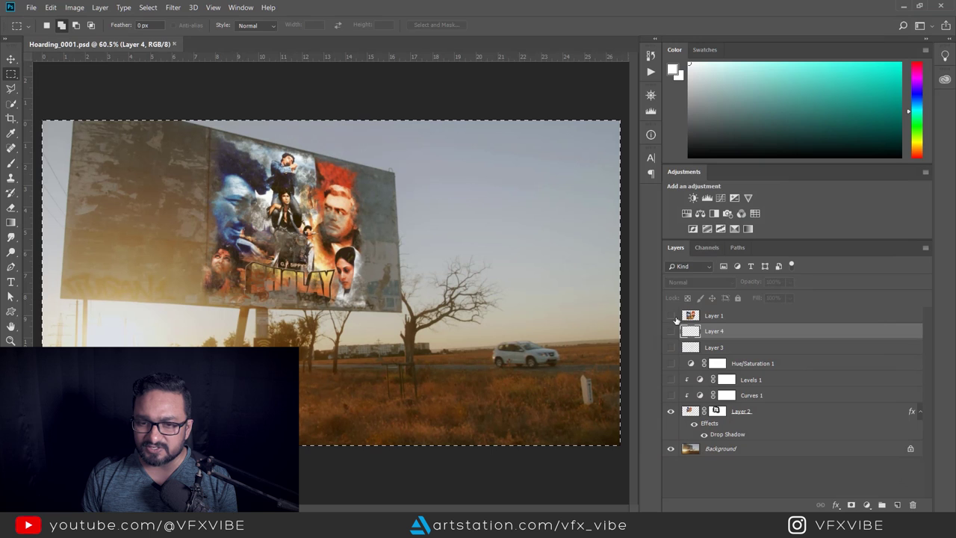
pyautogui.hotkey('ctrl', 'd')
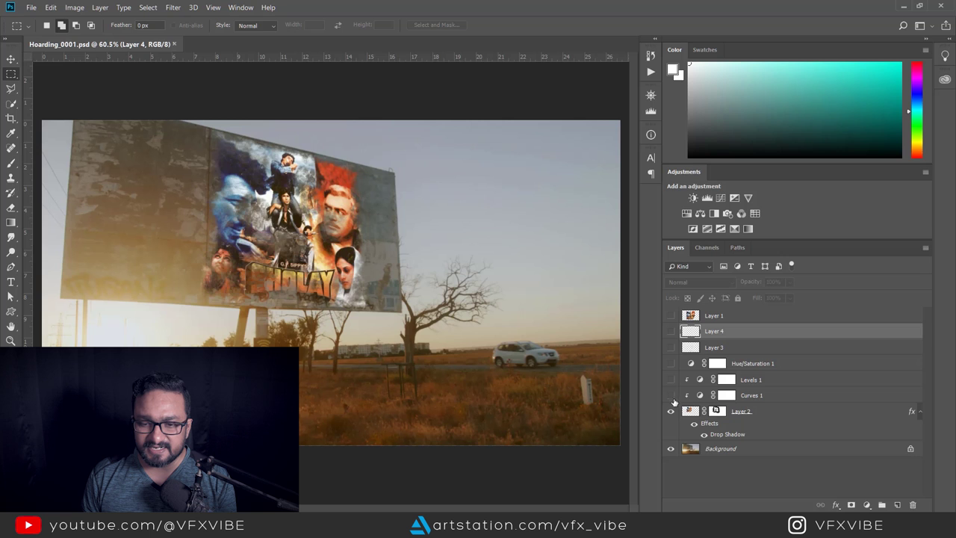
# Show the Curves 1 and Levels 1 adjustments on the weathered poster and switch back to Nuke
pyautogui.click(671, 395)
pyautogui.click(670, 380)
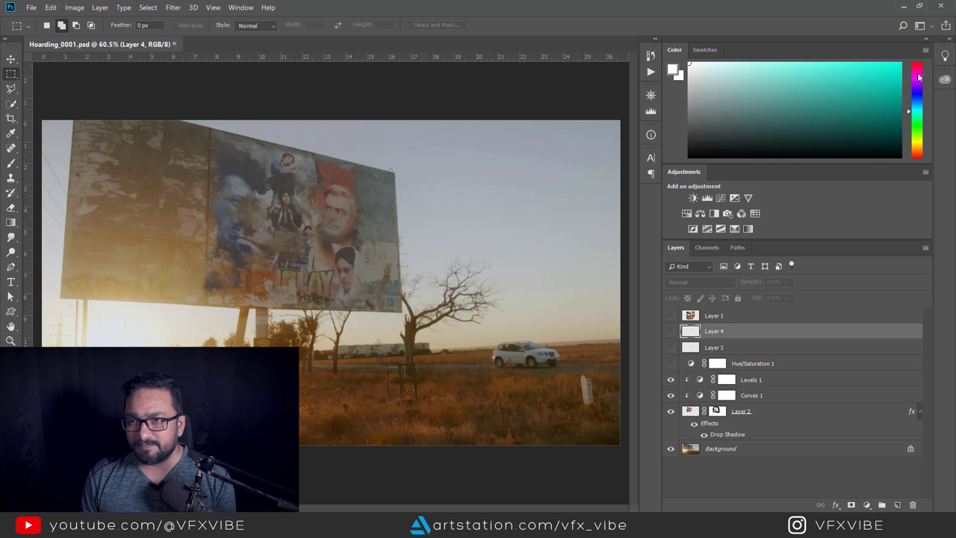
pyautogui.click(904, 6)
# Move the Sholay Poster read node and its Premult node closer to the hoarding footage branch
pyautogui.scroll(-8, 355, 392)
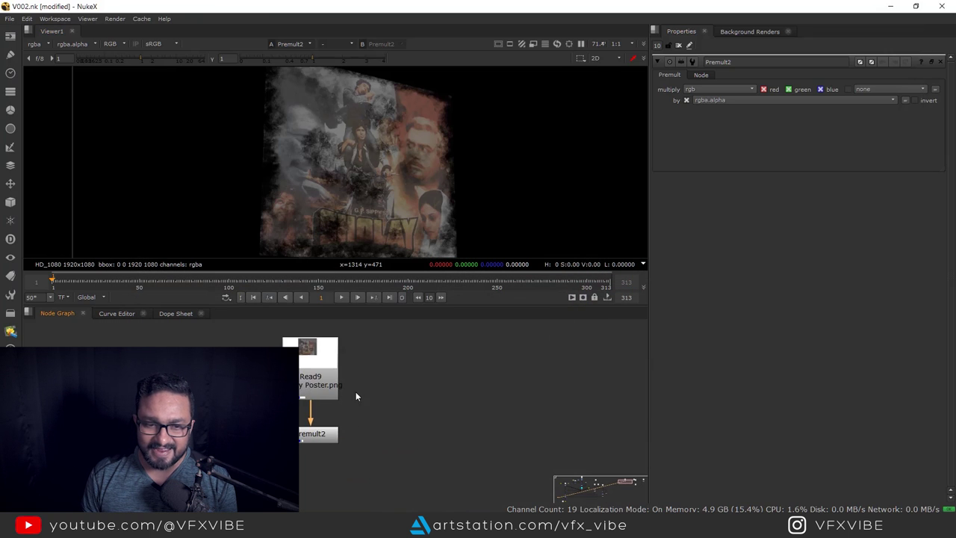
pyautogui.moveTo(344, 411); pyautogui.dragTo(564, 402)
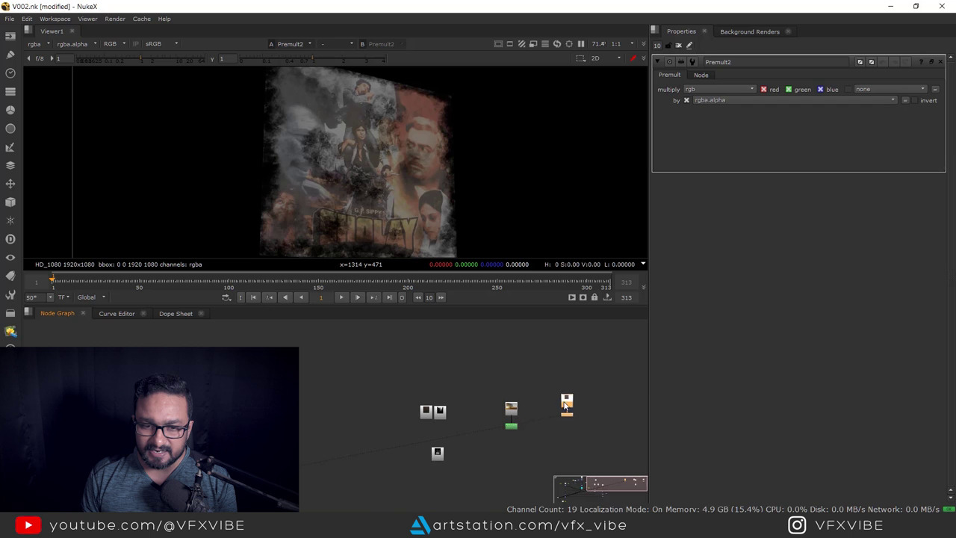
pyautogui.scroll(8, 519, 427)
# Export the Roto node's PlanarTrackLayer1 as a CornerPin2D (absolute, baked) and set the new node aside
pyautogui.doubleClick(500, 423)
pyautogui.moveTo(499, 434); pyautogui.dragTo(407, 437, button='middle')
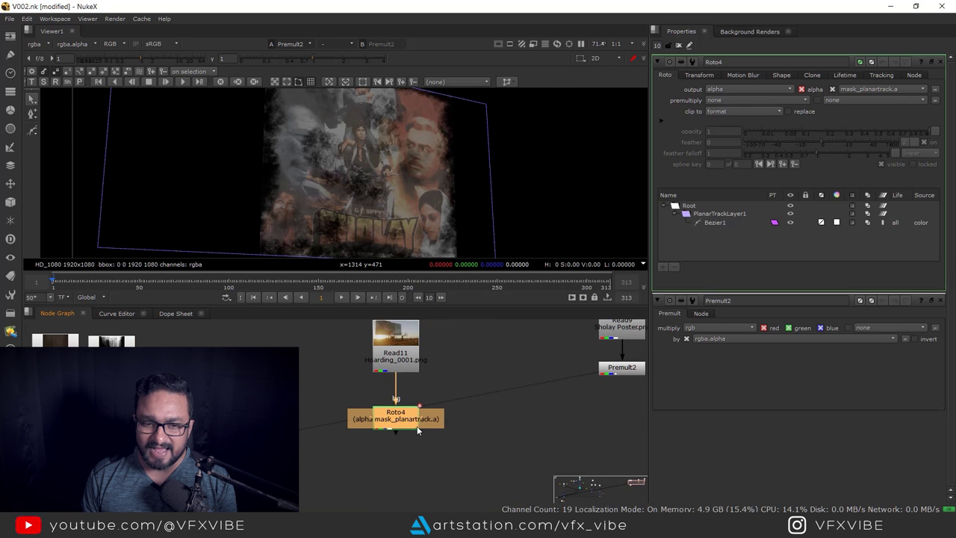
pyautogui.click(499, 202)
pyautogui.click(512, 82)
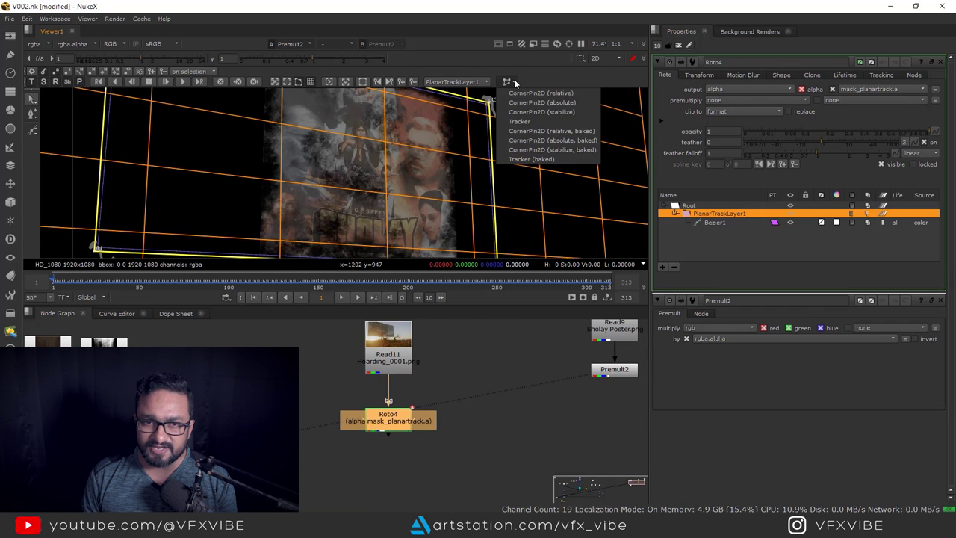
pyautogui.click(558, 140)
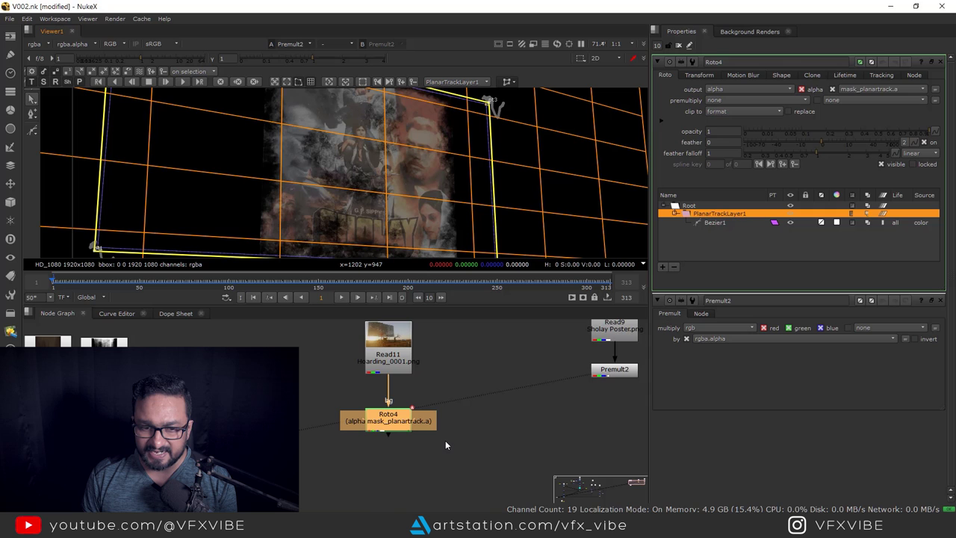
pyautogui.moveTo(487, 463); pyautogui.dragTo(280, 428)
pyautogui.moveTo(476, 459); pyautogui.dragTo(277, 394)
# Export the planar track as a CornerPin2D (relative, baked) and connect it below the poster's Premult node
pyautogui.click(511, 82)
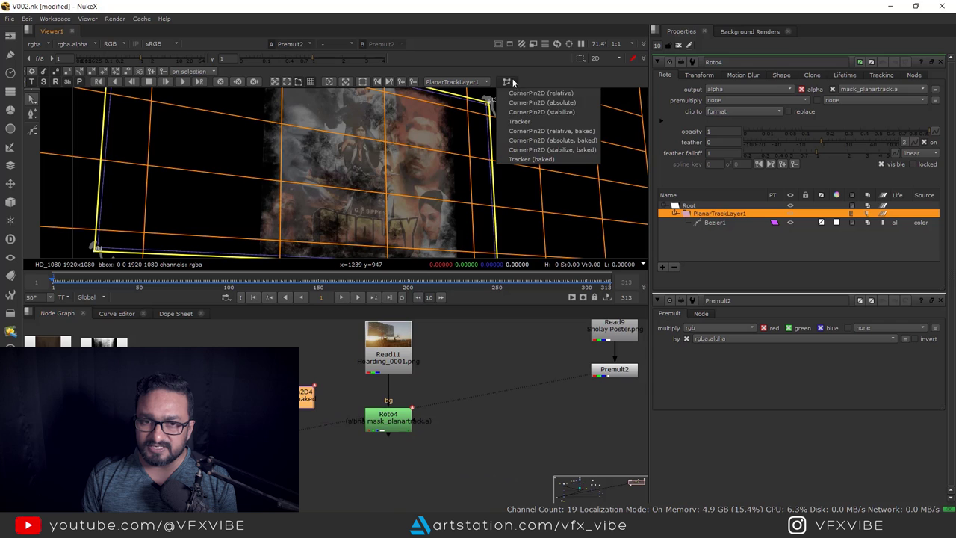
pyautogui.click(577, 132)
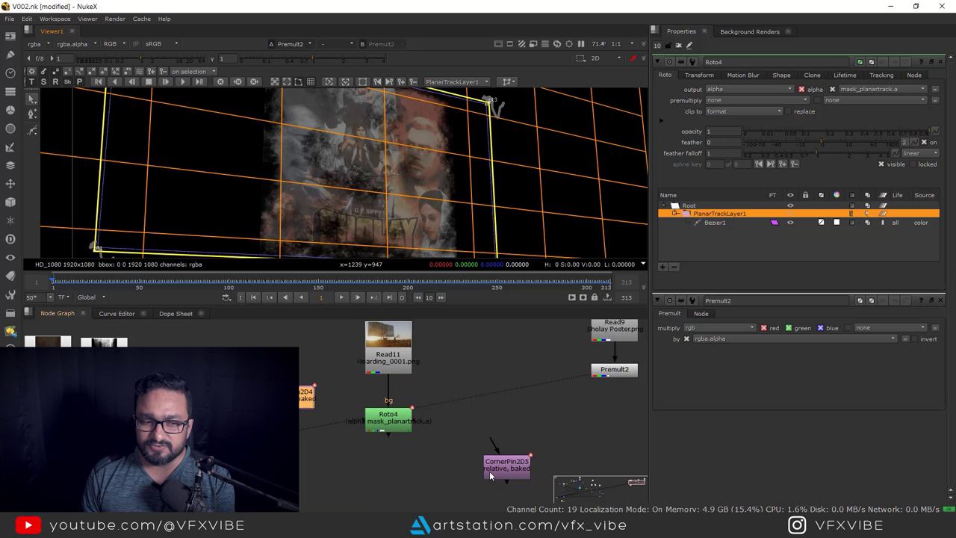
pyautogui.moveTo(506, 476); pyautogui.dragTo(584, 442)
pyautogui.scroll(-3, 525, 464)
pyautogui.moveTo(592, 393); pyautogui.dragTo(587, 391)
# View the relative corner pin without overlays, play back the poster's motion, and return to frame 1
pyautogui.press('1')
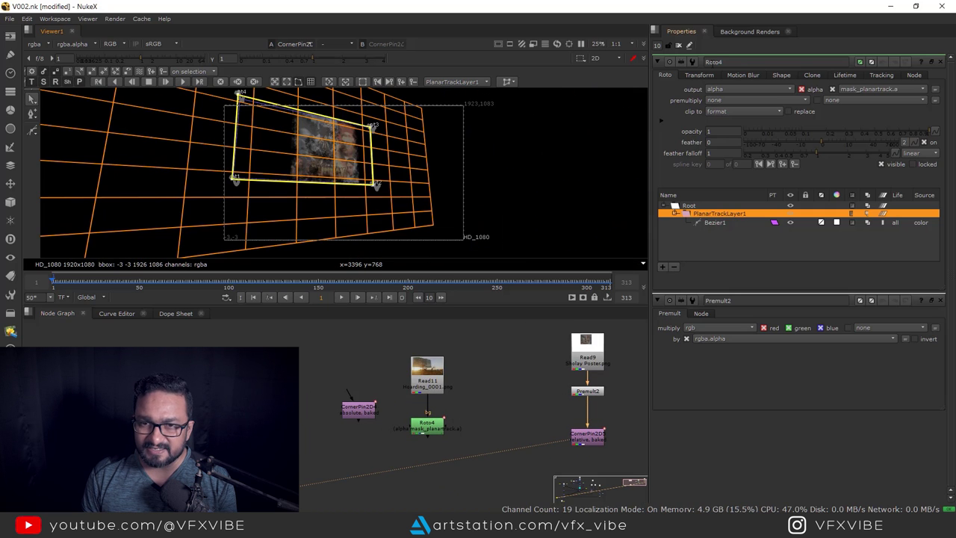
pyautogui.click(678, 45)
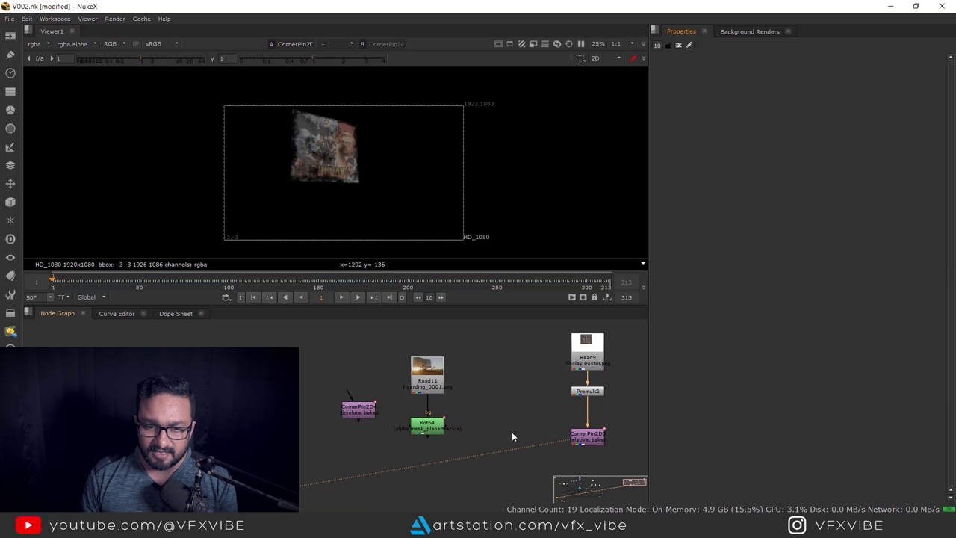
pyautogui.click(341, 297)
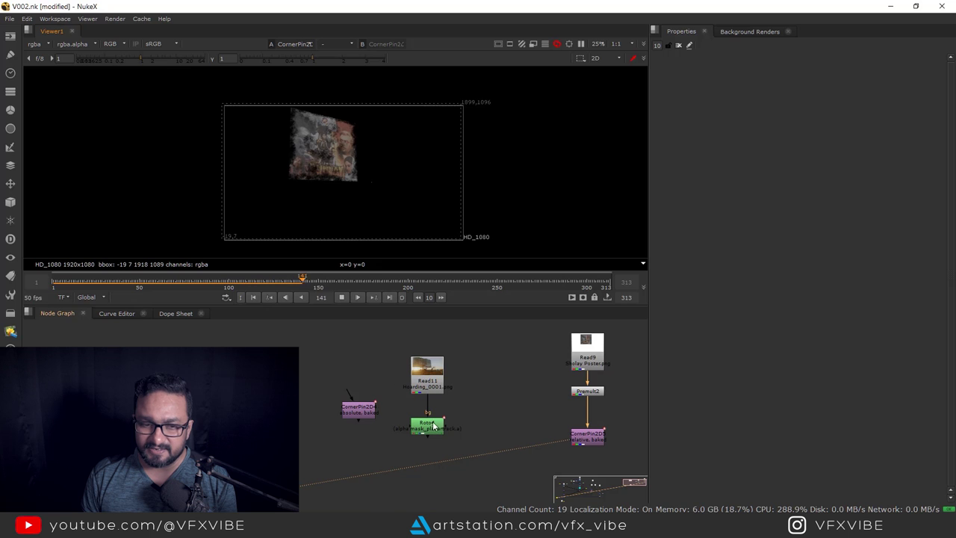
pyautogui.click(340, 297)
pyautogui.click(253, 297)
# Move the Roto node to the side of the hoarding footage to free the space beneath the read node
pyautogui.moveTo(382, 437); pyautogui.dragTo(378, 397, button='middle')
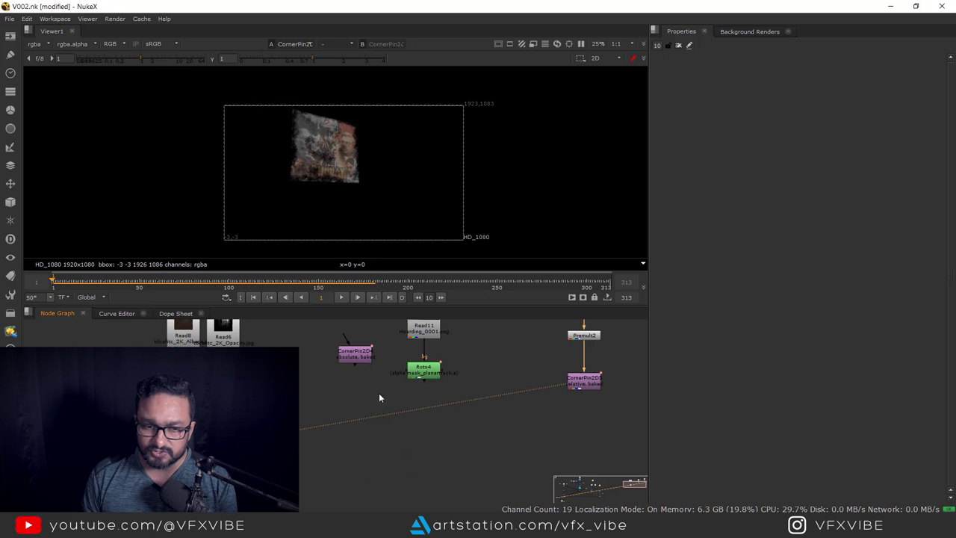
pyautogui.moveTo(439, 421); pyautogui.dragTo(406, 469, button='middle')
pyautogui.moveTo(396, 418); pyautogui.dragTo(281, 365)
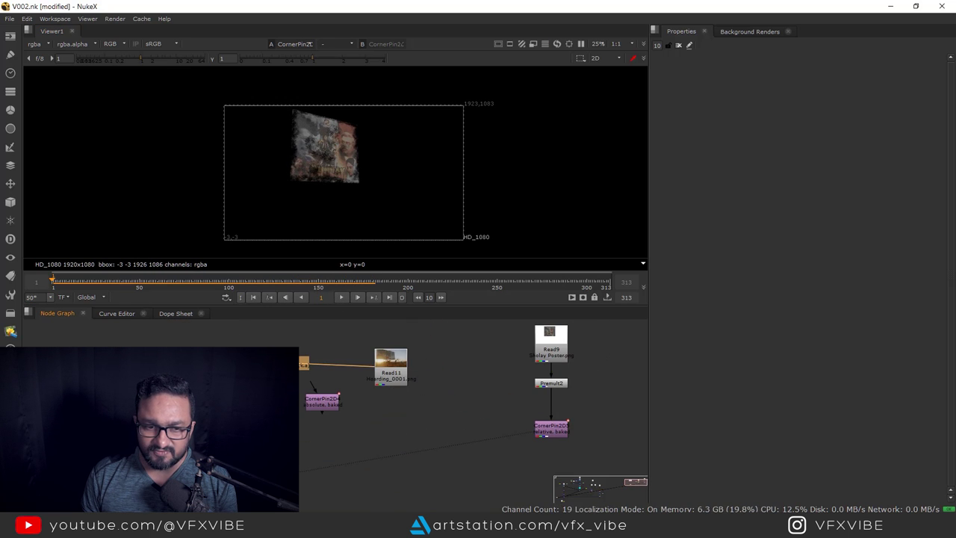
pyautogui.moveTo(404, 438); pyautogui.dragTo(406, 403, button='middle')
# Merge the corner-pinned poster over the hoarding footage, using the footage as the B input, and view the composite
pyautogui.click(392, 445)
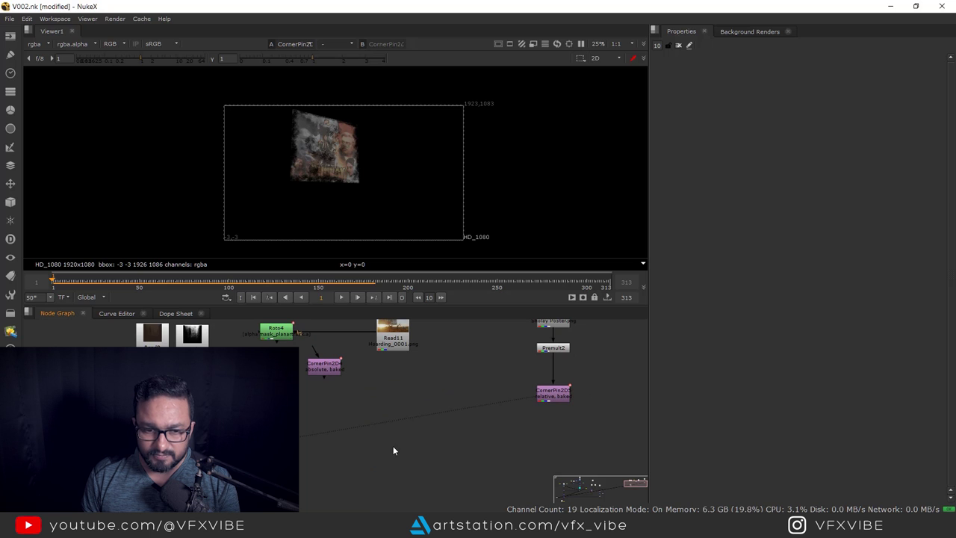
pyautogui.press('m')
pyautogui.moveTo(400, 435); pyautogui.dragTo(392, 340)
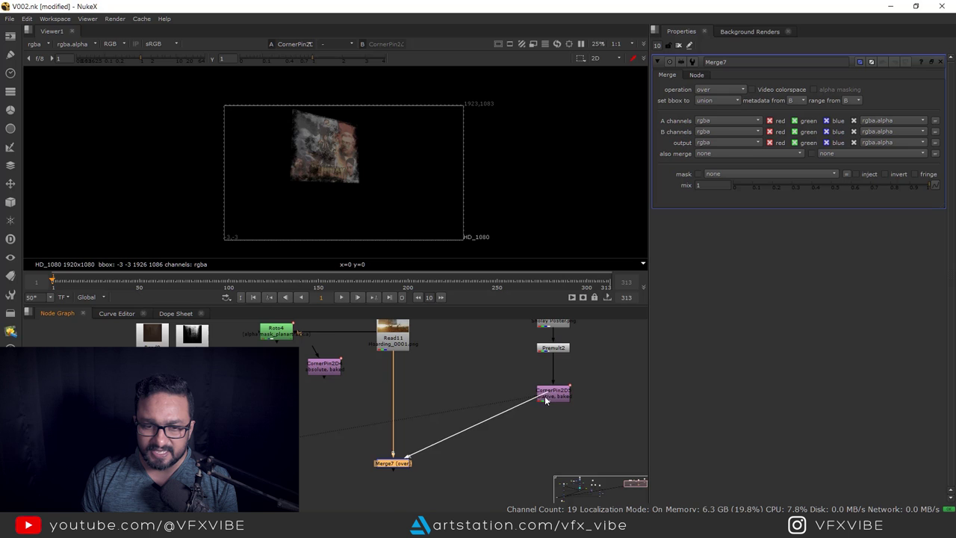
pyautogui.moveTo(545, 401); pyautogui.dragTo(549, 395)
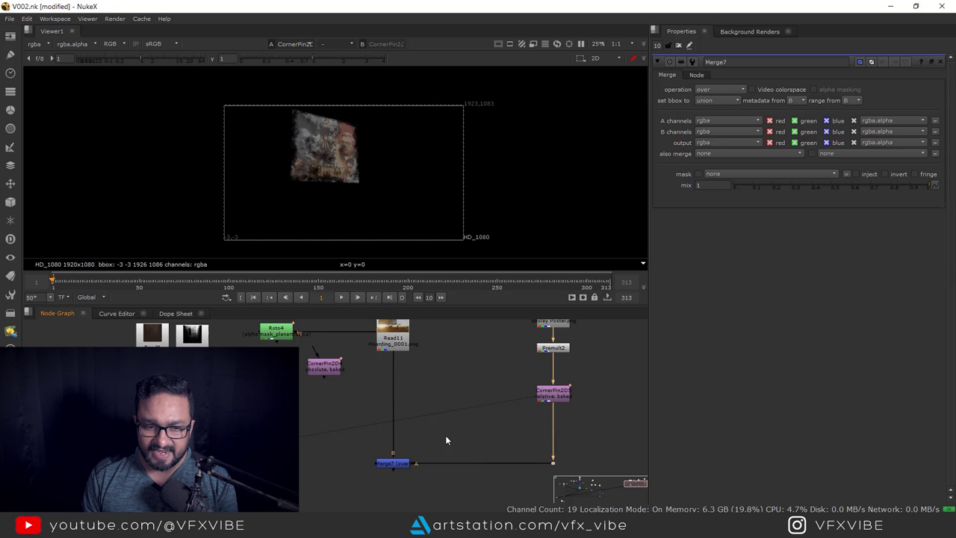
pyautogui.click(392, 463)
pyautogui.press('1')
pyautogui.scroll(5, 402, 188)
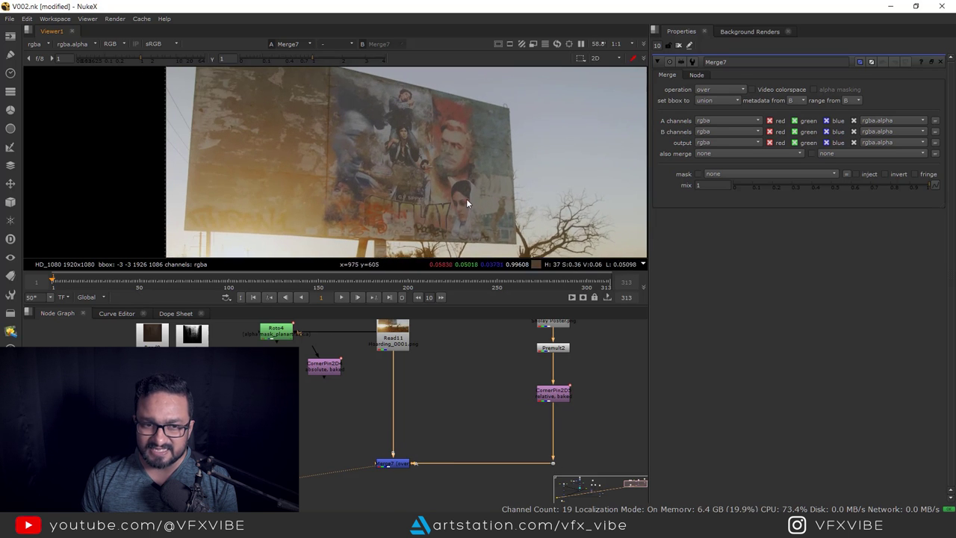
# Play back the composite in a maximized viewer and inspect the poster's fit on the billboard at frame 42
pyautogui.press('space')
pyautogui.click(484, 495)
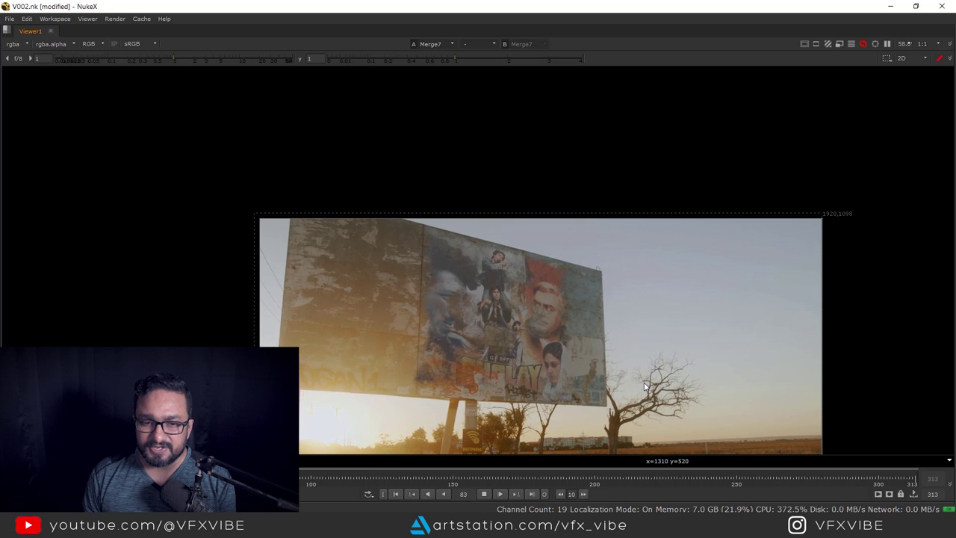
pyautogui.click(484, 494)
pyautogui.moveTo(404, 469); pyautogui.dragTo(146, 481)
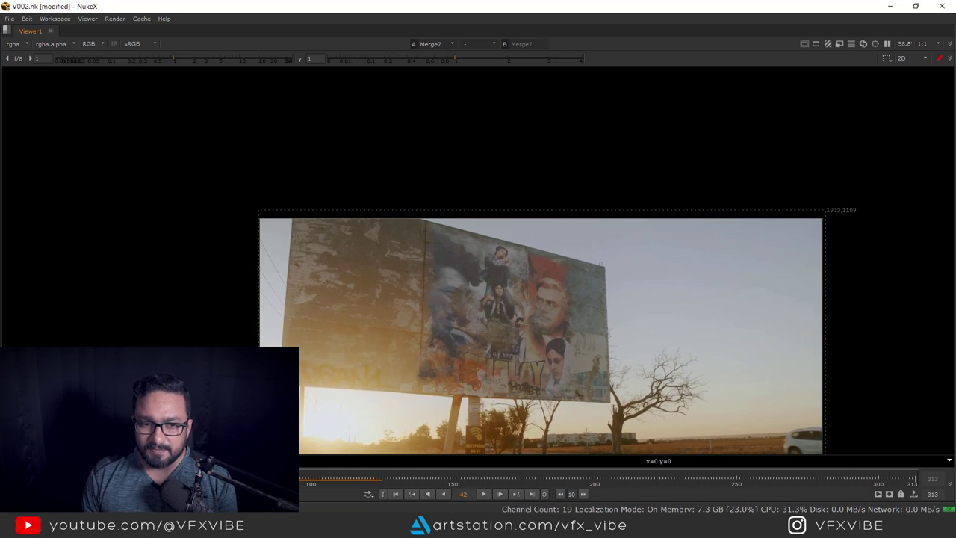
pyautogui.scroll(3, 657, 303)
pyautogui.moveTo(184, 222); pyautogui.dragTo(382, 248, button='middle')
pyautogui.moveTo(408, 240); pyautogui.dragTo(324, 383)
pyautogui.moveTo(385, 245); pyautogui.dragTo(327, 348)
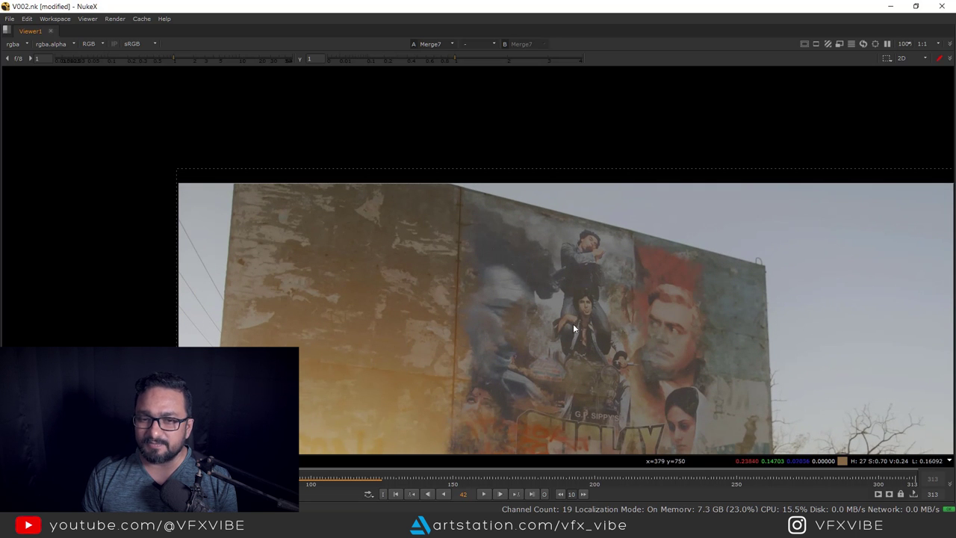
# Finish inspecting the composite, return to the node graph, and view the tdcafitc_2K_Albedo texture
pyautogui.scroll(-3, 523, 283)
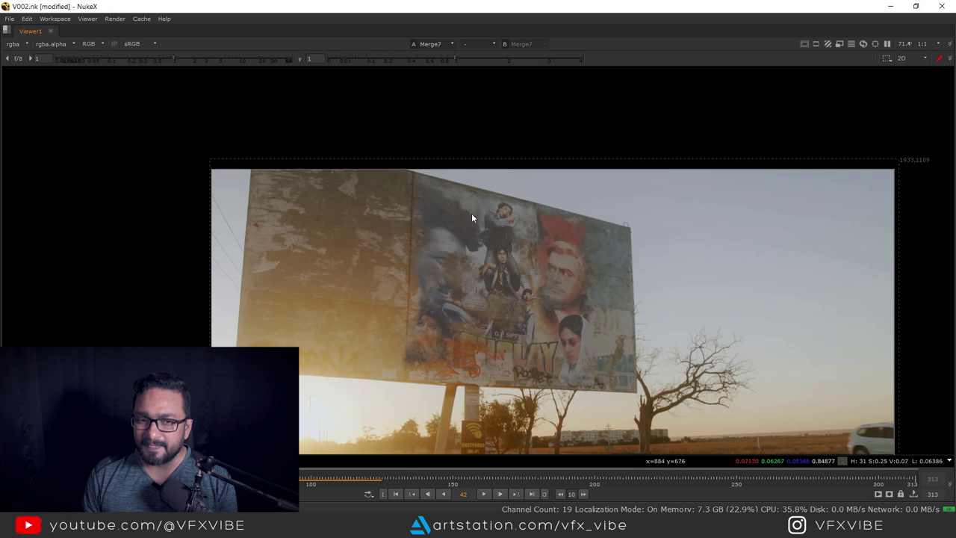
pyautogui.press('space')
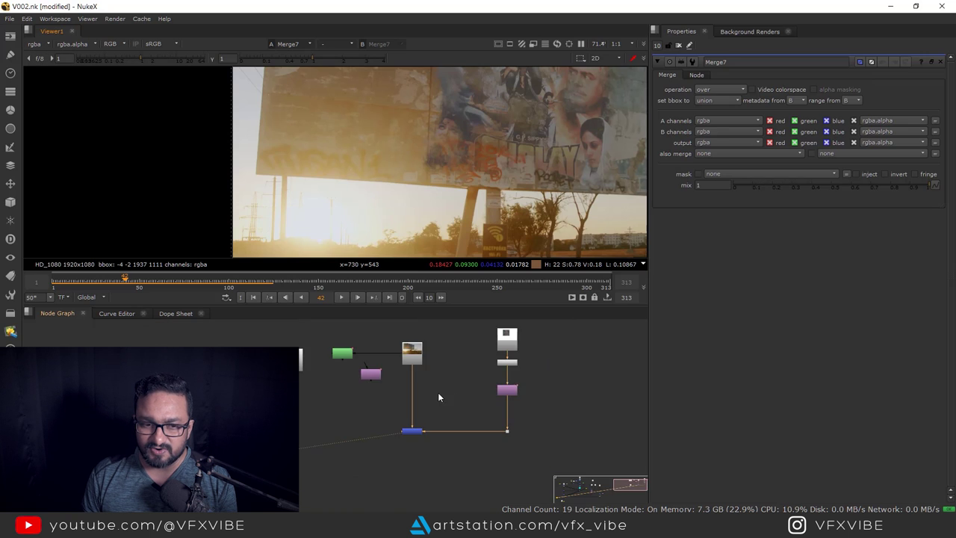
pyautogui.scroll(1, 414, 384)
pyautogui.scroll(2, 399, 366)
pyautogui.click(354, 360)
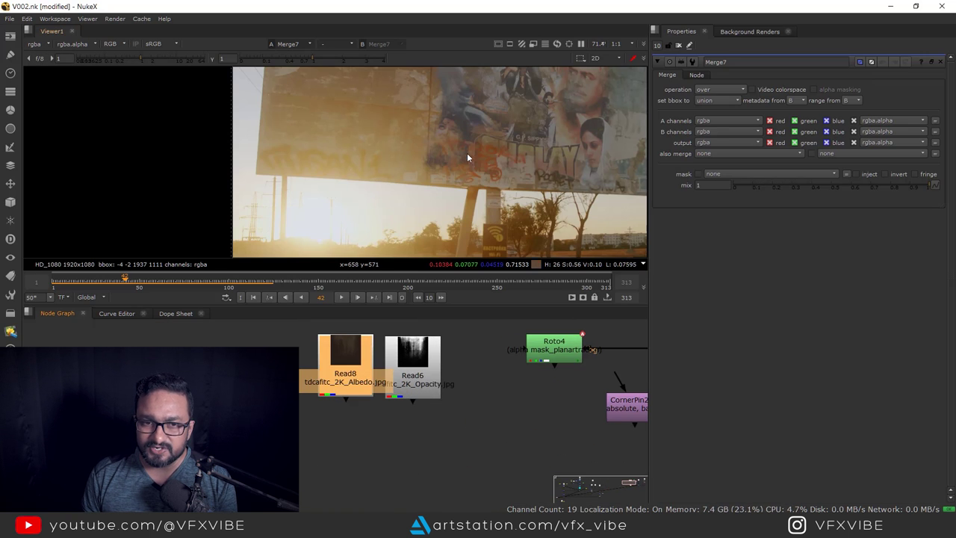
pyautogui.press('1')
pyautogui.moveTo(637, 150); pyautogui.dragTo(520, 174, button='middle')
pyautogui.scroll(-3, 519, 176)
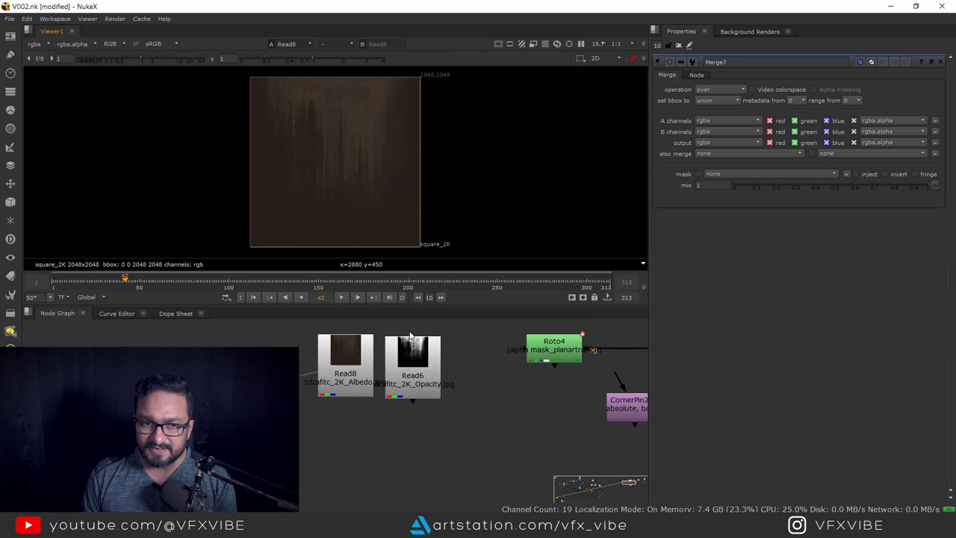
# Move the tdcafitc albedo and opacity textures beside the poster branch, space them apart, and view the opacity map
pyautogui.scroll(-4, 375, 378)
pyautogui.moveTo(372, 379); pyautogui.dragTo(620, 368)
pyautogui.moveTo(621, 372); pyautogui.dragTo(469, 373, button='middle')
pyautogui.scroll(5, 469, 372)
pyautogui.click(508, 364)
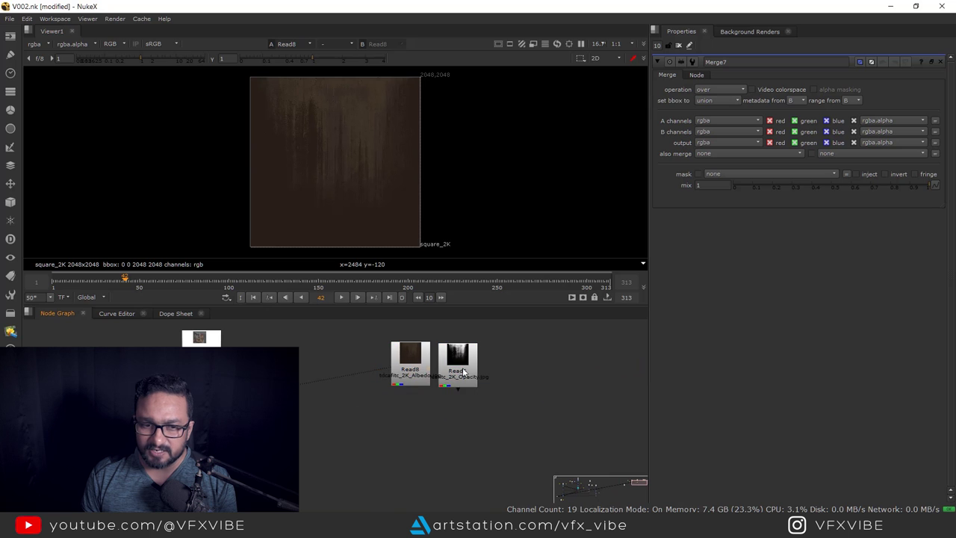
pyautogui.click(478, 353)
pyautogui.press('1')
# Merge the opacity map as A over the albedo texture as B, tidy the connection with a dot, and view the merge
pyautogui.click(415, 419)
pyautogui.press('m')
pyautogui.moveTo(422, 406); pyautogui.dragTo(410, 382)
pyautogui.moveTo(420, 426); pyautogui.dragTo(419, 432)
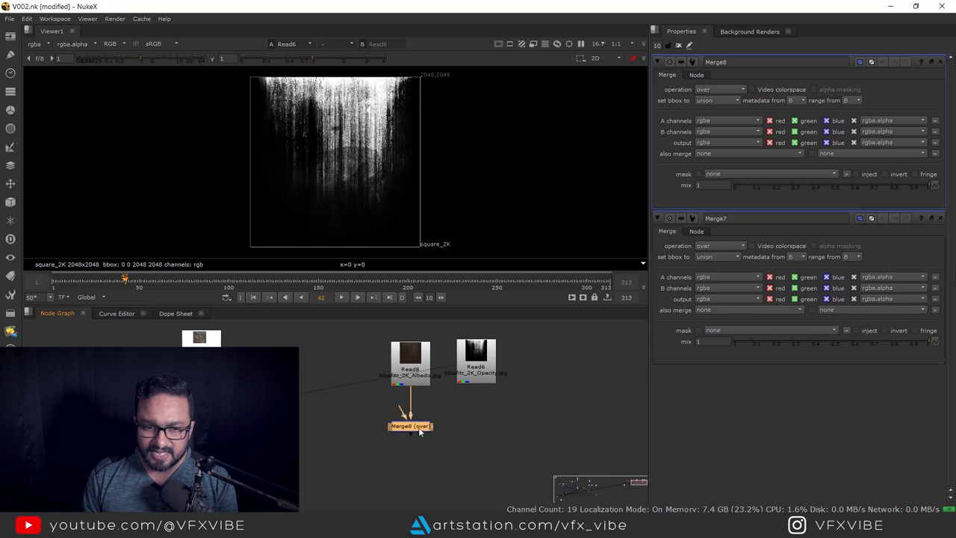
pyautogui.moveTo(529, 359); pyautogui.dragTo(486, 364)
pyautogui.keyDown('ctrl'); pyautogui.moveTo(437, 402); pyautogui.dragTo(471, 421); pyautogui.keyUp('ctrl')
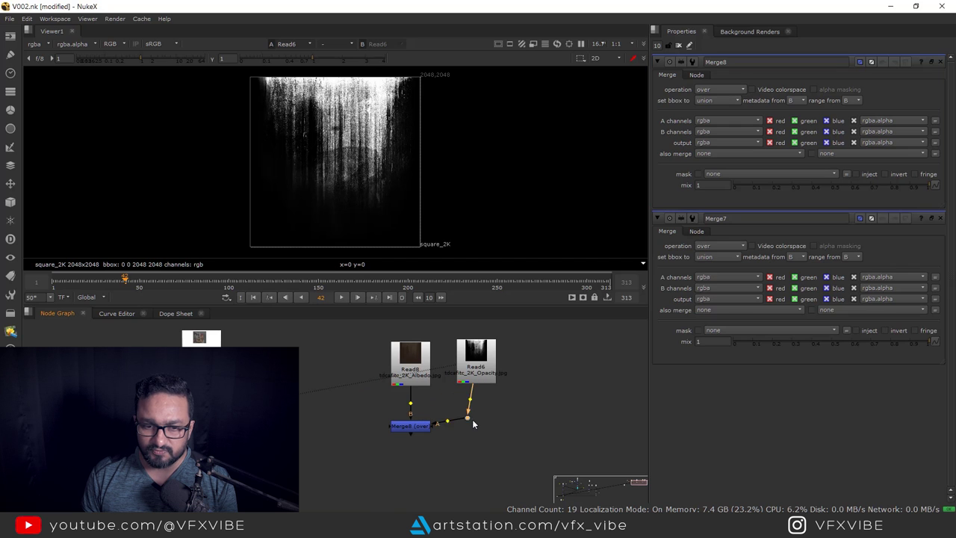
pyautogui.click(415, 432)
pyautogui.press('1')
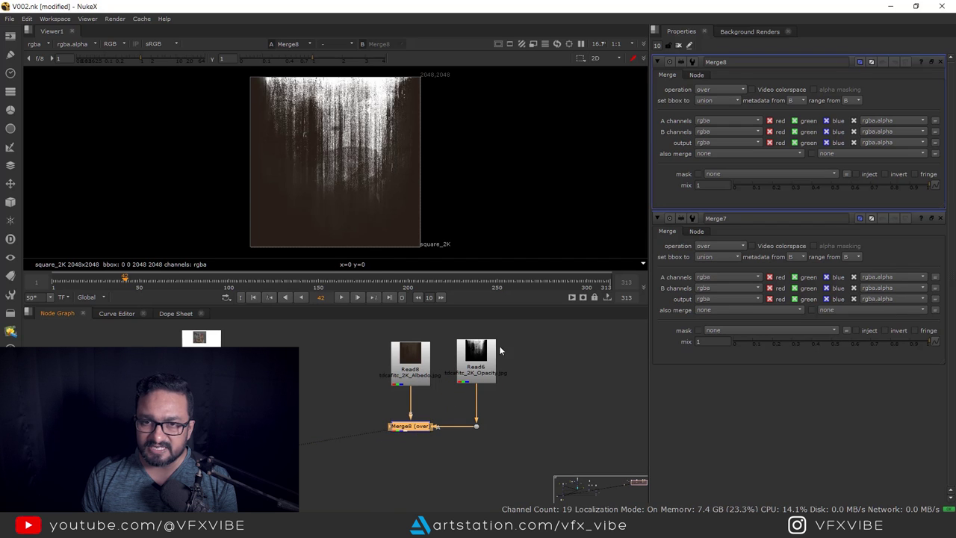
# Limit the open node properties to 1 and set the texture merge's operation to multiply
pyautogui.moveTo(661, 46); pyautogui.dragTo(587, 67)
pyautogui.write('1')
pyautogui.press('Return')
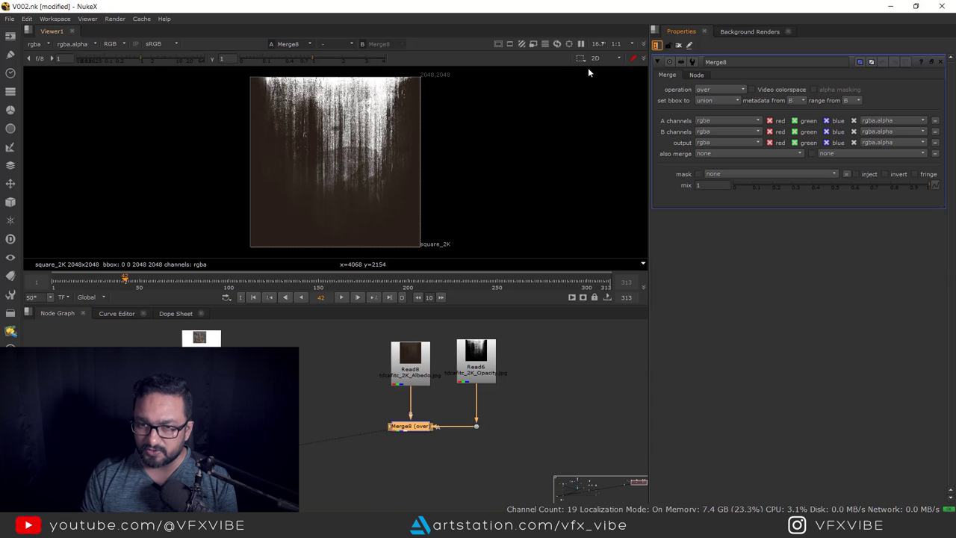
pyautogui.click(715, 90)
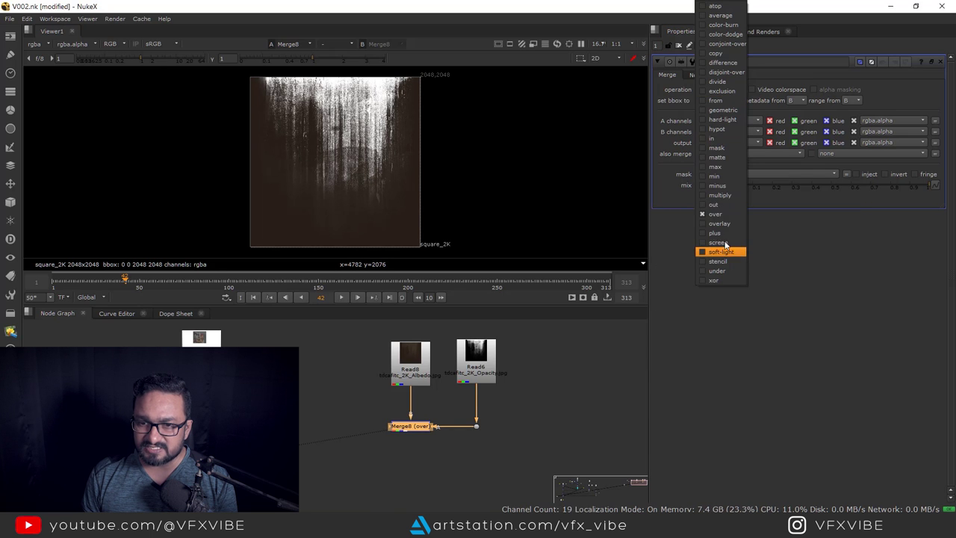
pyautogui.click(727, 196)
# Add a Reformat node to the root format 1920x1080 beneath the multiply merge and view its output
pyautogui.scroll(-2, 437, 452)
pyautogui.moveTo(437, 452); pyautogui.dragTo(484, 433, button='middle')
pyautogui.click(457, 460)
pyautogui.press('Tab')
pyautogui.write('ref')
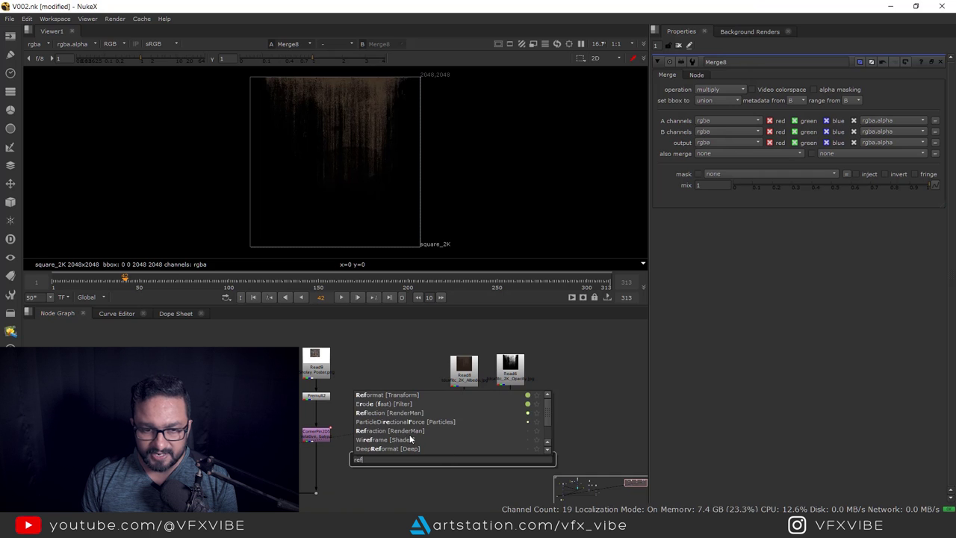
pyautogui.click(377, 396)
pyautogui.click(475, 415)
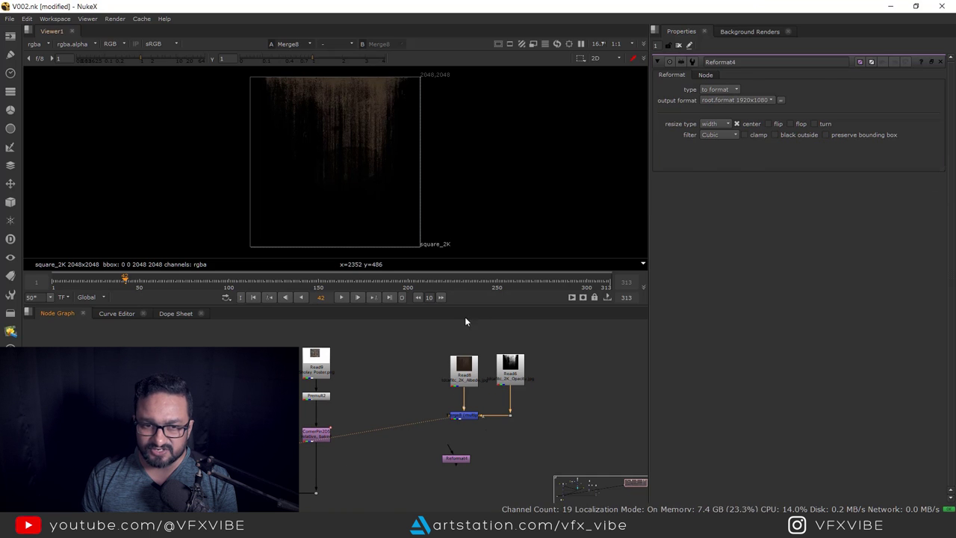
pyautogui.moveTo(451, 448); pyautogui.dragTo(464, 416)
pyautogui.moveTo(458, 462); pyautogui.dragTo(465, 463)
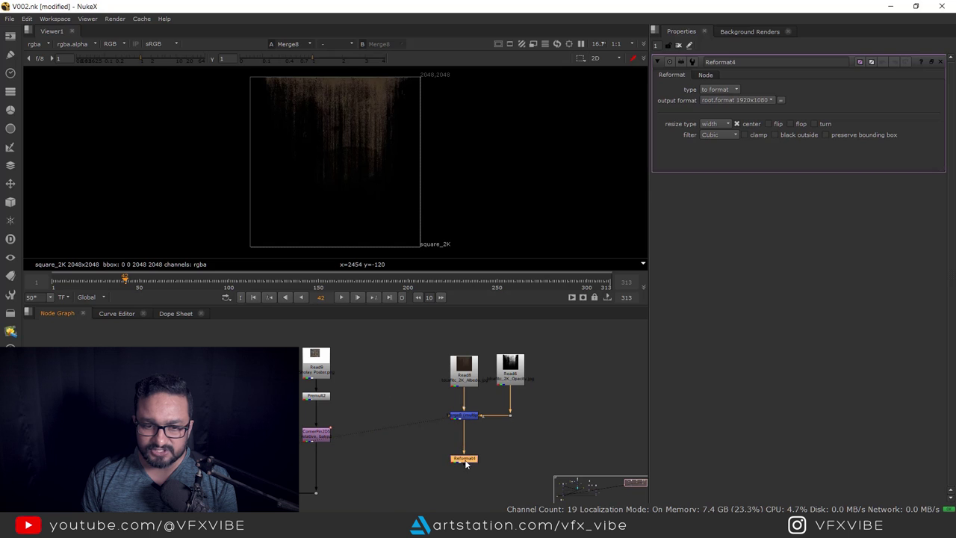
pyautogui.press('1')
pyautogui.click(474, 428)
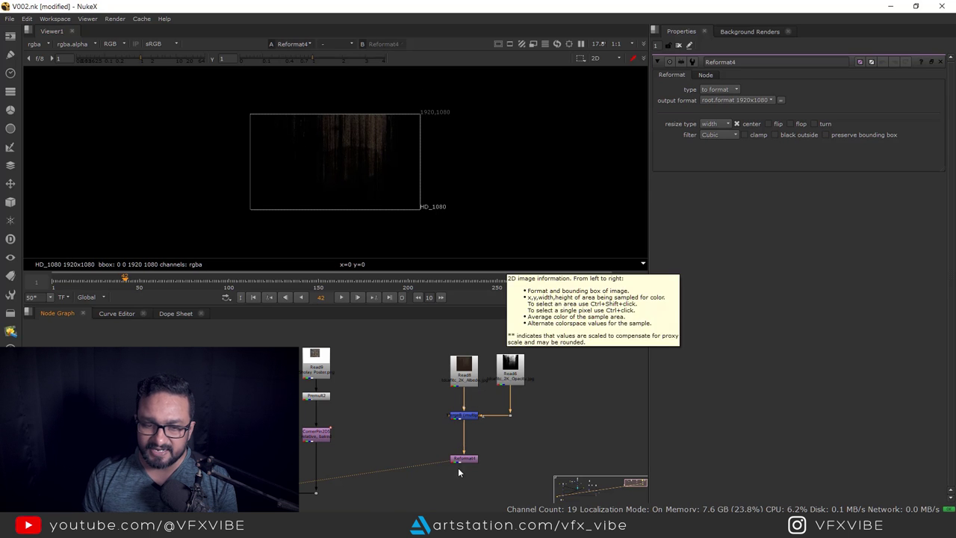
# Place the absolute corner pin beneath the Reformat node and merge the pinned leak texture onto the poster composite
pyautogui.moveTo(472, 468); pyautogui.dragTo(501, 390, button='middle')
pyautogui.scroll(-3, 435, 418)
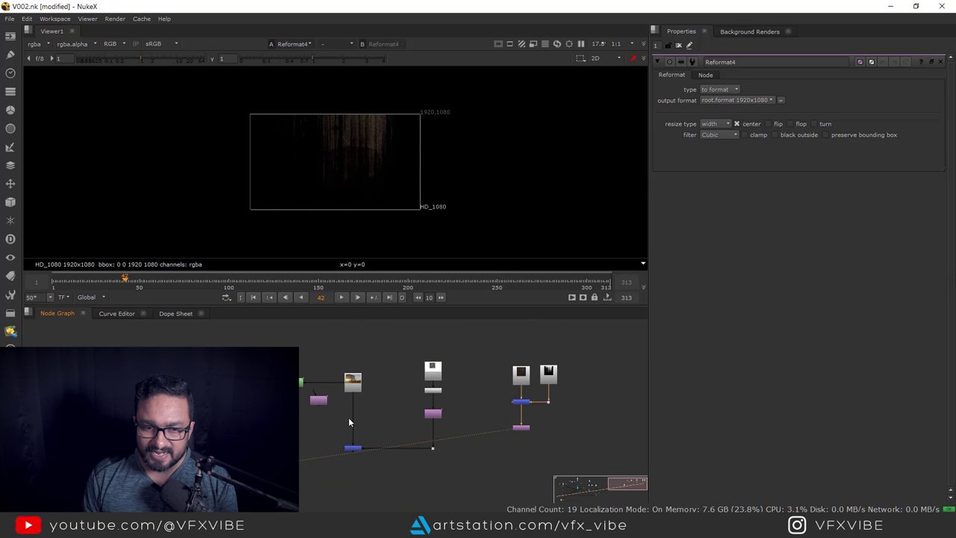
pyautogui.scroll(4, 418, 419)
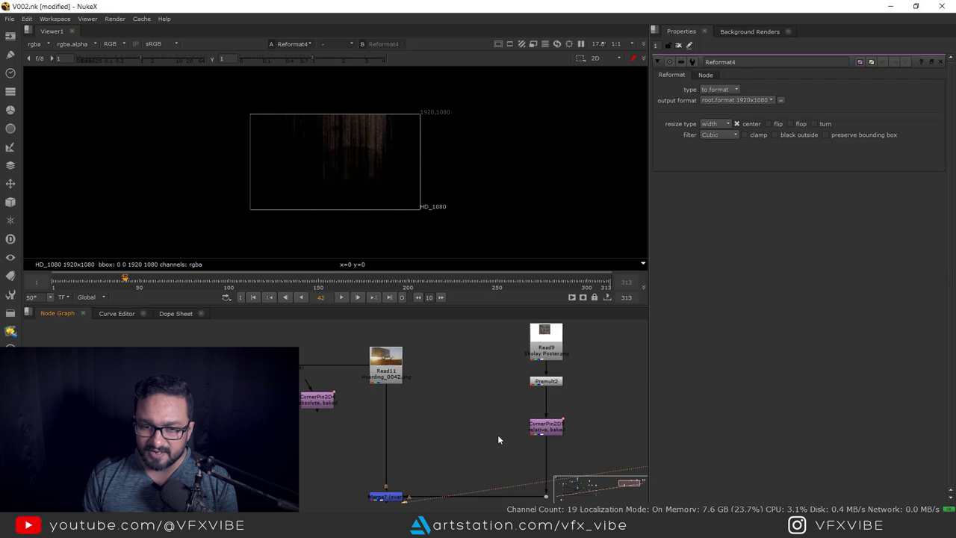
pyautogui.scroll(2, 481, 418)
pyautogui.moveTo(460, 432); pyautogui.dragTo(569, 368)
pyautogui.scroll(-3, 316, 397)
pyautogui.moveTo(419, 394); pyautogui.dragTo(559, 461)
pyautogui.moveTo(559, 462); pyautogui.dragTo(373, 443, button='middle')
pyautogui.moveTo(341, 444); pyautogui.dragTo(444, 461)
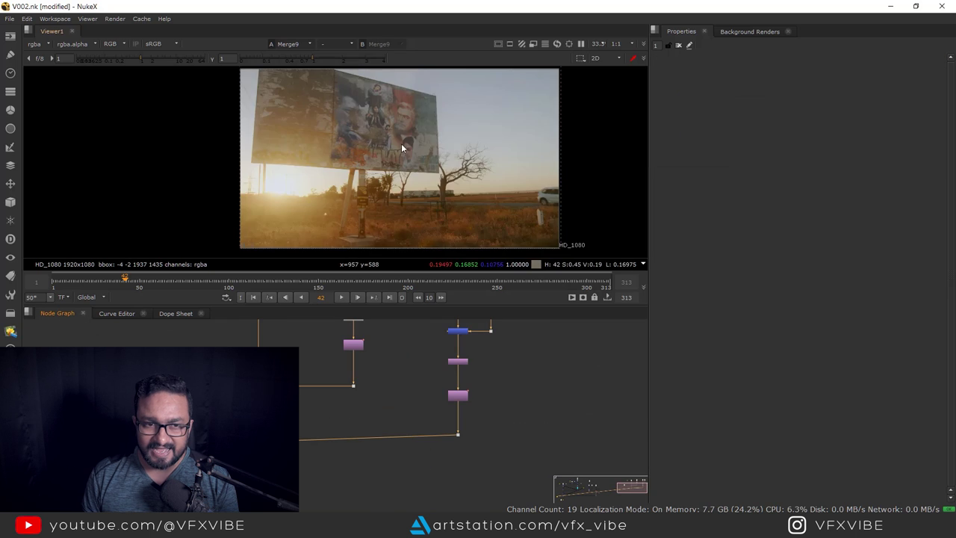
# Insert a Transform node between the multiply merge and the Reformat node
pyautogui.scroll(4, 401, 143)
pyautogui.moveTo(463, 366); pyautogui.dragTo(440, 396, button='middle')
pyautogui.scroll(7, 440, 395)
pyautogui.click(441, 391)
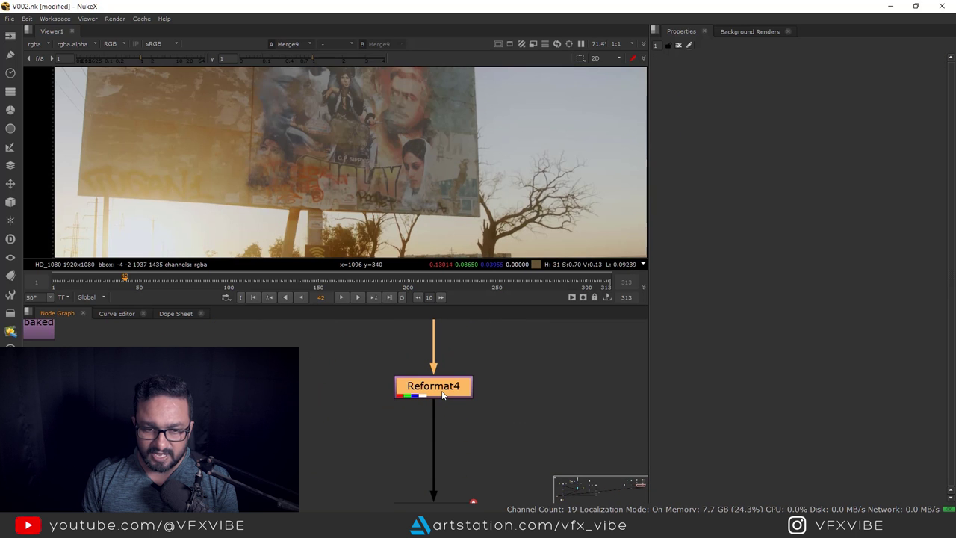
pyautogui.scroll(-4, 448, 404)
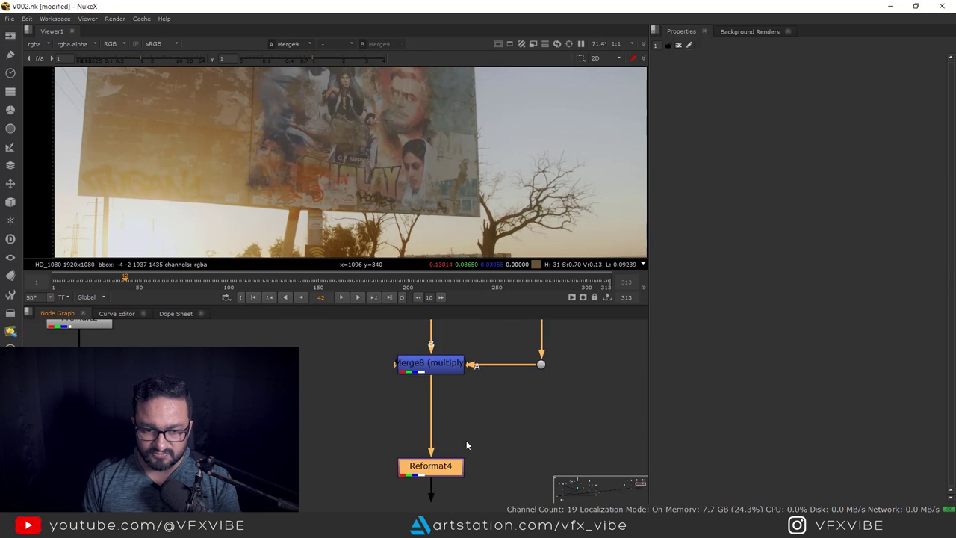
pyautogui.press('t')
pyautogui.moveTo(449, 476); pyautogui.dragTo(451, 446)
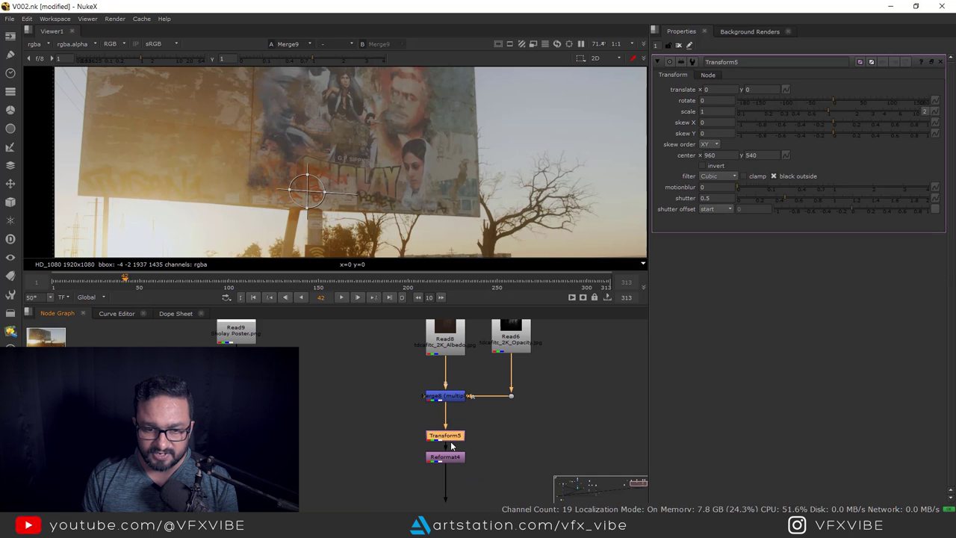
# Move the Transform's pivot to about 1184, 1945 and shift the leak texture by about -18, -450 on the billboard
pyautogui.scroll(-3, 428, 256)
pyautogui.moveTo(428, 257); pyautogui.dragTo(455, 268, button='middle')
pyautogui.keyDown('ctrl'); pyautogui.moveTo(385, 228); pyautogui.dragTo(391, 163); pyautogui.keyUp('ctrl')
pyautogui.scroll(3, 409, 100)
pyautogui.scroll(5, 403, 178)
pyautogui.scroll(-5, 391, 163)
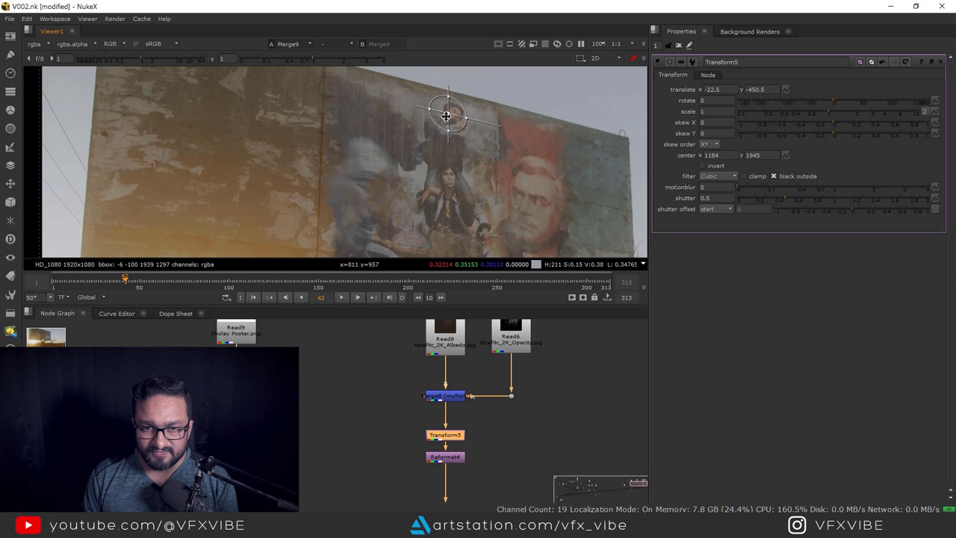
pyautogui.moveTo(446, 116); pyautogui.dragTo(448, 117)
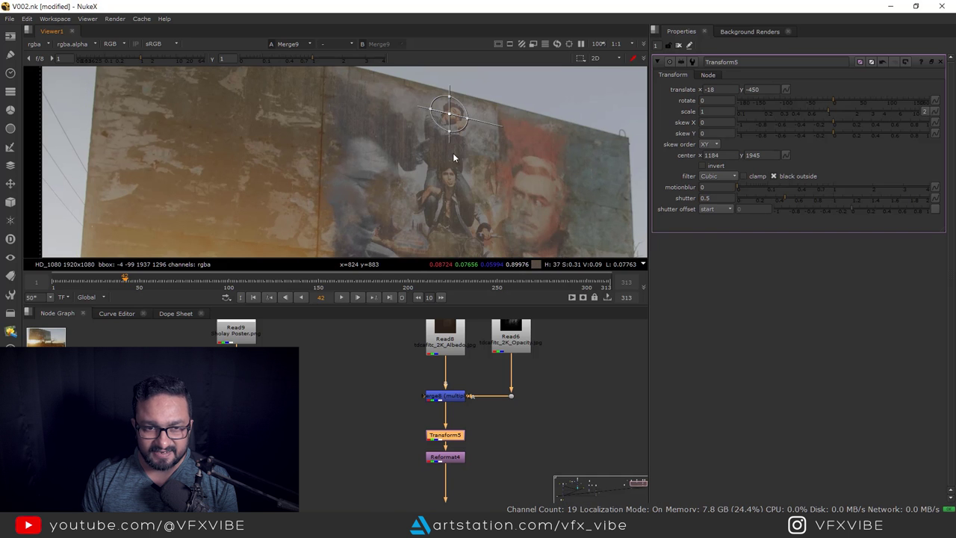
# Close the Transform's properties, play back the composite in a maximized viewer, and inspect the leaks at frame 125
pyautogui.click(678, 46)
pyautogui.press('space')
pyautogui.scroll(3, 478, 284)
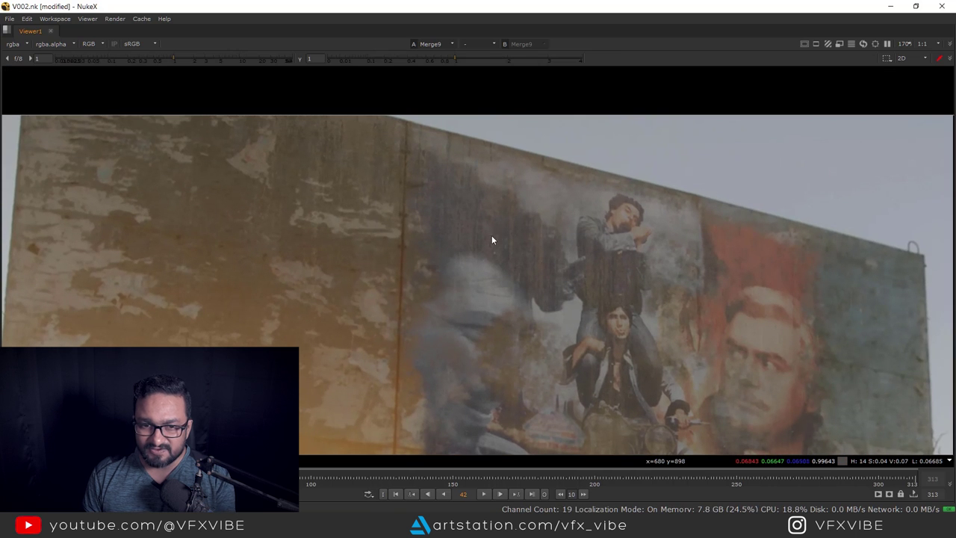
pyautogui.click(482, 495)
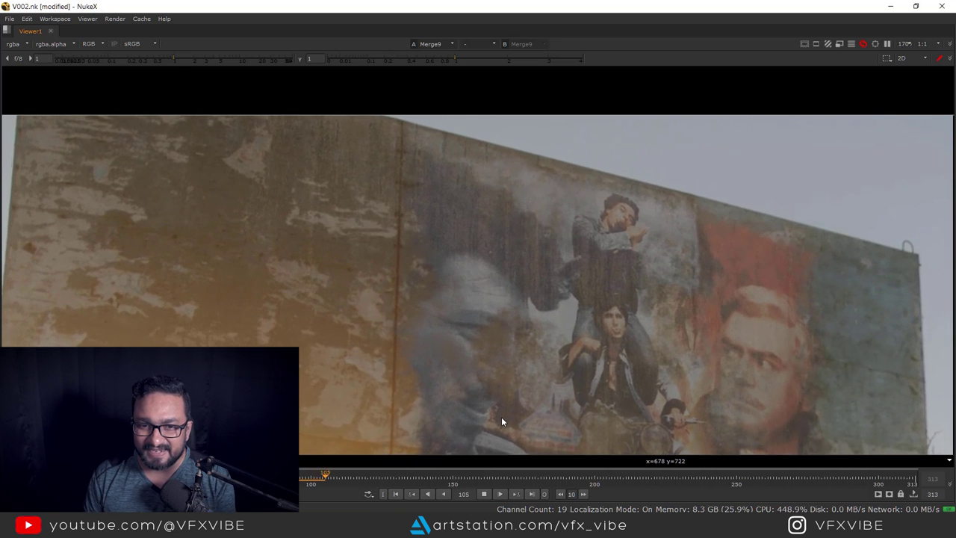
pyautogui.press('k')
pyautogui.scroll(-5, 519, 328)
pyautogui.scroll(4, 485, 306)
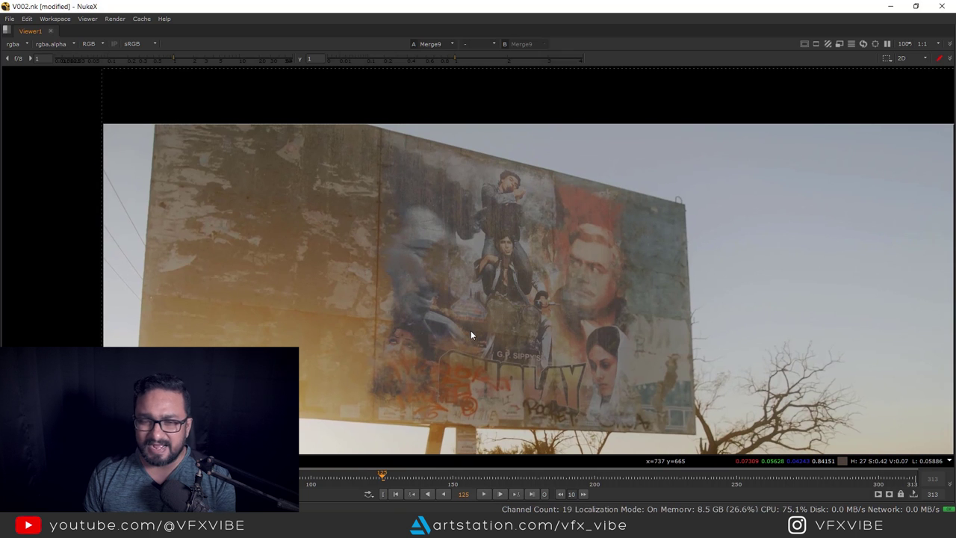
pyautogui.scroll(-1, 498, 321)
pyautogui.press('space')
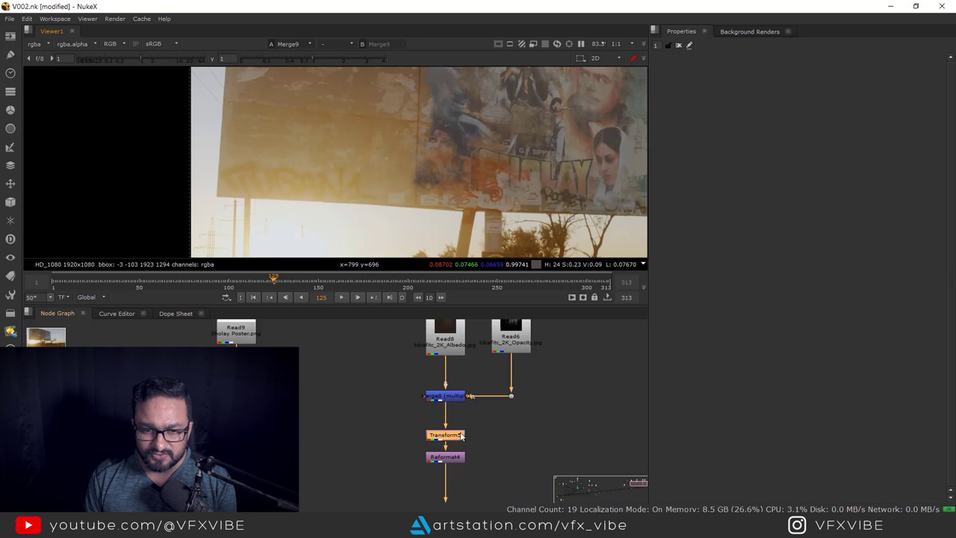
# Move the vlmqaiov_2K_Opacity texture beside the leak texture branch
pyautogui.moveTo(452, 427); pyautogui.dragTo(491, 396, button='middle')
pyautogui.scroll(4, 345, 388)
pyautogui.moveTo(955, 388); pyautogui.dragTo(597, 380)
pyautogui.scroll(-4, 559, 396)
pyautogui.moveTo(546, 414); pyautogui.dragTo(394, 409, button='middle')
pyautogui.scroll(3, 394, 409)
pyautogui.moveTo(406, 387); pyautogui.dragTo(589, 359)
pyautogui.scroll(3, 575, 351)
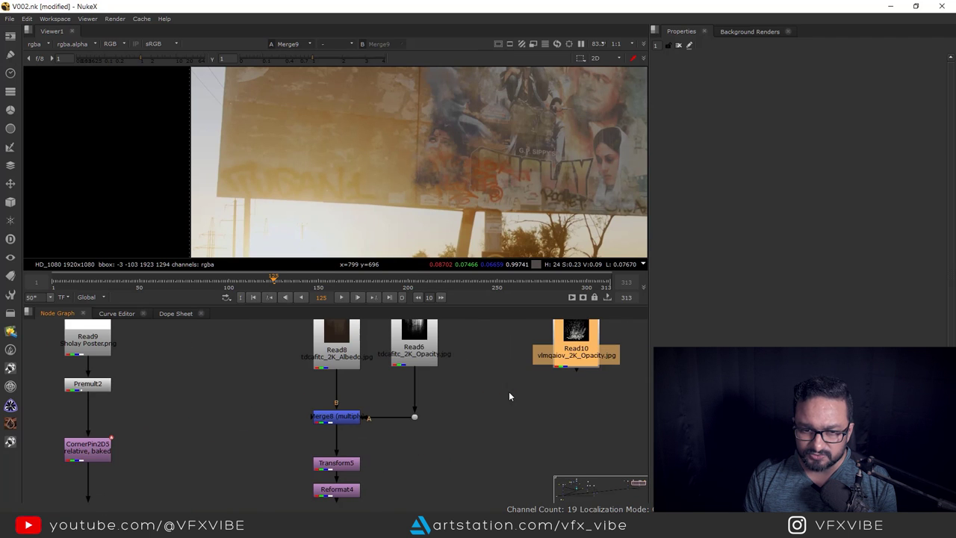
# Duplicate the leak branch's Reformat node and connect the copy beneath the vlmqaiov_2K_Opacity texture
pyautogui.scroll(-4, 578, 352)
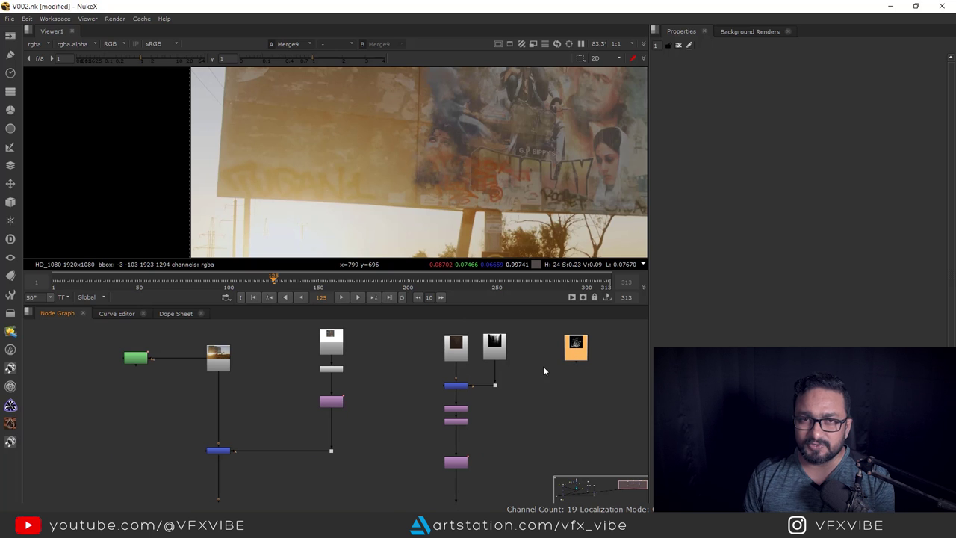
pyautogui.scroll(3, 473, 398)
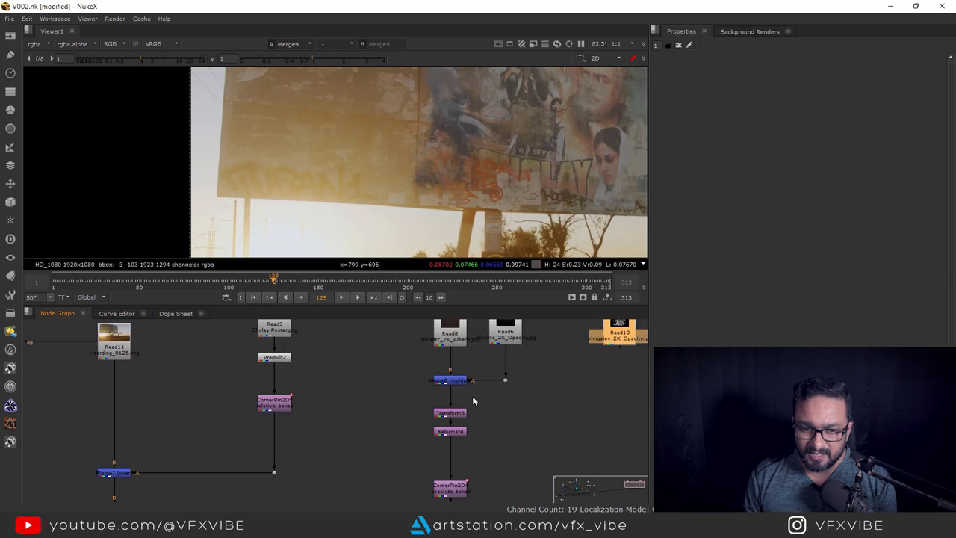
pyautogui.moveTo(479, 407); pyautogui.dragTo(425, 399, button='middle')
pyautogui.scroll(2, 396, 412)
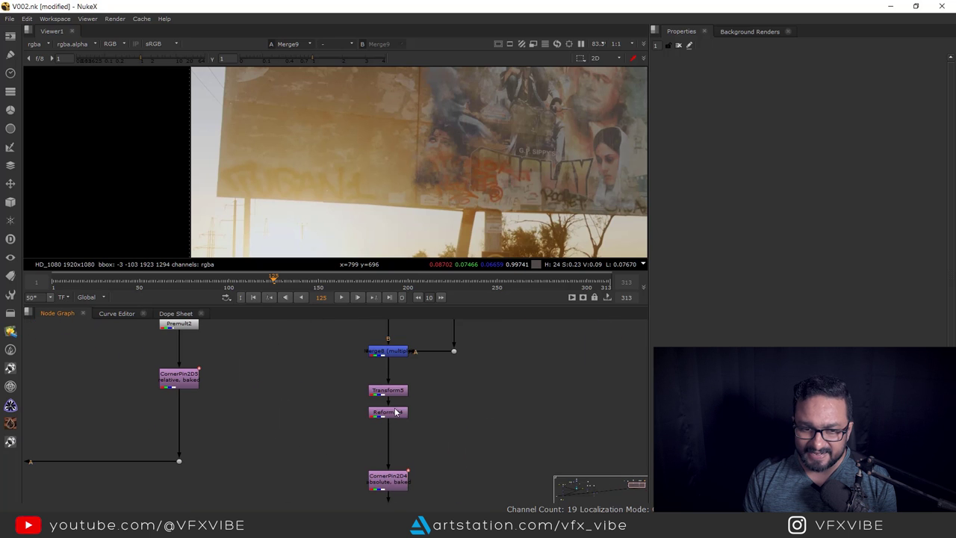
pyautogui.moveTo(420, 430); pyautogui.dragTo(424, 431)
pyautogui.moveTo(535, 414); pyautogui.dragTo(474, 421, button='middle')
pyautogui.scroll(1, 493, 411)
pyautogui.click(505, 399)
pyautogui.hotkey('ctrl', 'v')
pyautogui.scroll(3, 502, 396)
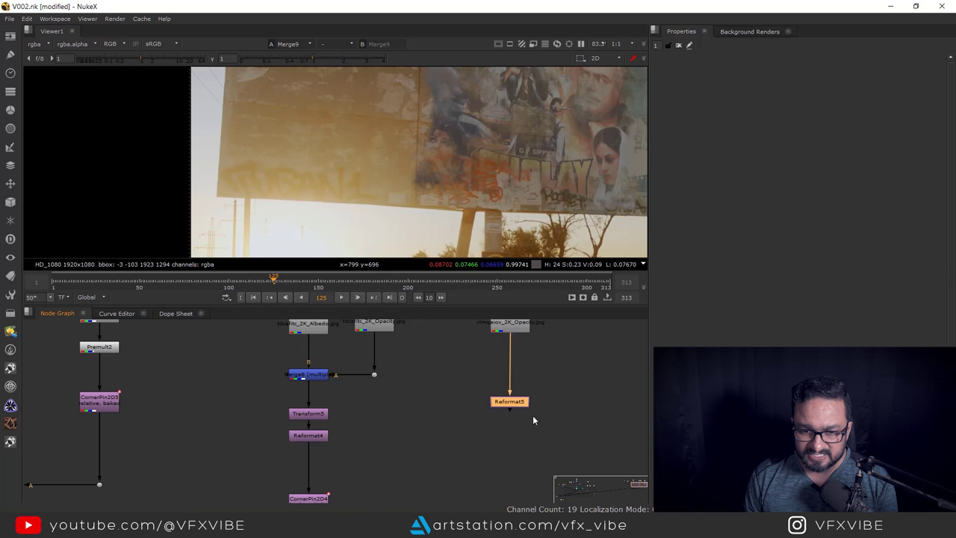
pyautogui.moveTo(513, 405); pyautogui.dragTo(512, 413)
# Duplicate the absolute corner pin and connect the copy beneath the vlmqaiov texture's Reformat node
pyautogui.scroll(-4, 510, 413)
pyautogui.scroll(3, 404, 416)
pyautogui.moveTo(409, 416); pyautogui.dragTo(307, 453)
pyautogui.hotkey('ctrl', 'v')
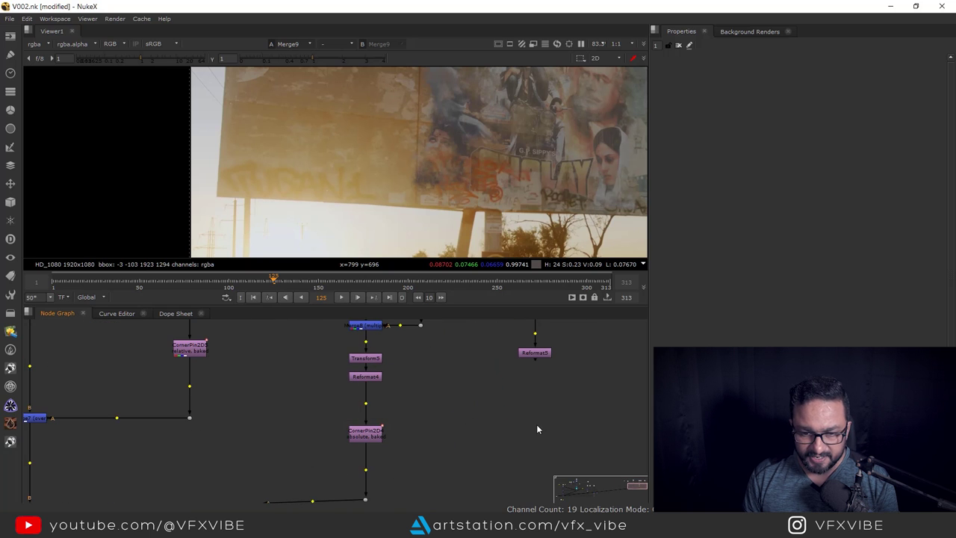
pyautogui.moveTo(546, 360); pyautogui.dragTo(539, 352)
pyautogui.moveTo(533, 431); pyautogui.dragTo(528, 461)
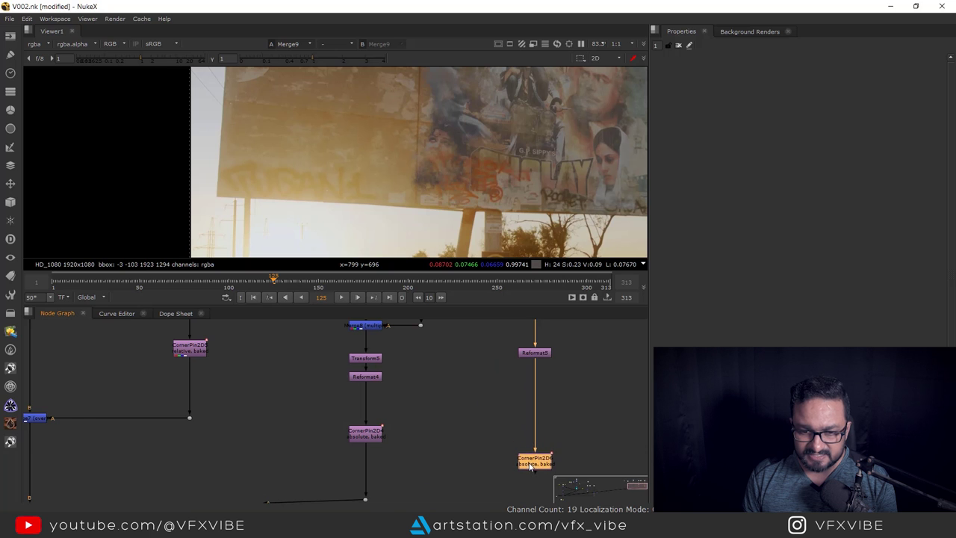
# Add a Grade node beneath the merge that combines the leak texture with the composite
pyautogui.scroll(-4, 466, 446)
pyautogui.moveTo(317, 498); pyautogui.dragTo(365, 410, button='middle')
pyautogui.scroll(1, 365, 413)
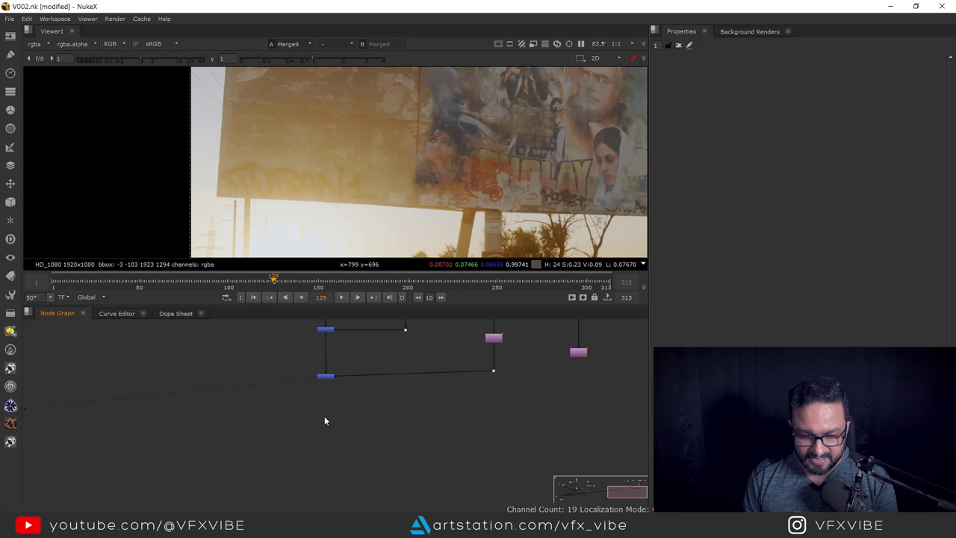
pyautogui.press('g')
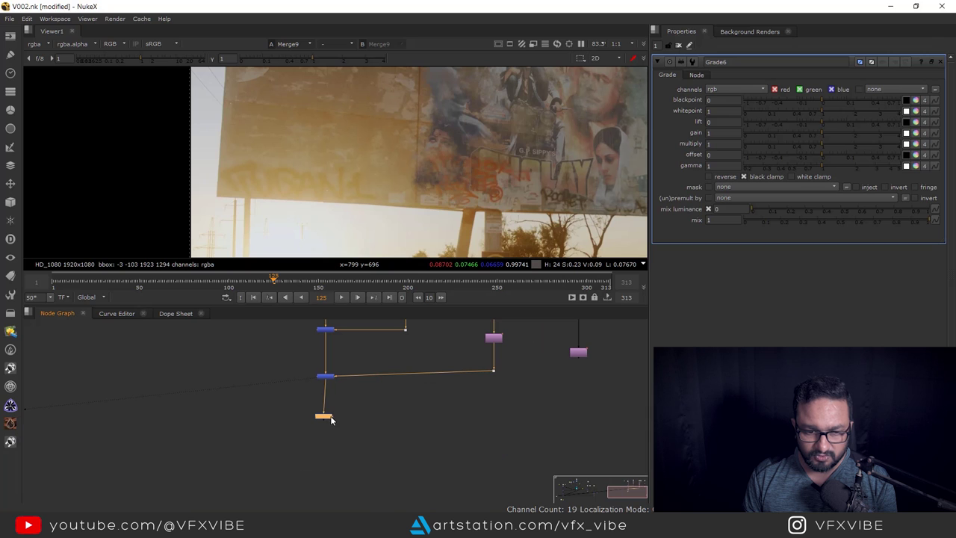
# Connect the Grade's mask input to the vlmqaiov branch's corner pin through a squared-off dot and view the Grade's output
pyautogui.click(340, 418)
pyautogui.moveTo(338, 418); pyautogui.dragTo(579, 352)
pyautogui.keyDown('ctrl'); pyautogui.moveTo(452, 388); pyautogui.dragTo(580, 415); pyautogui.keyUp('ctrl')
pyautogui.press('1')
pyautogui.scroll(-4, 549, 374)
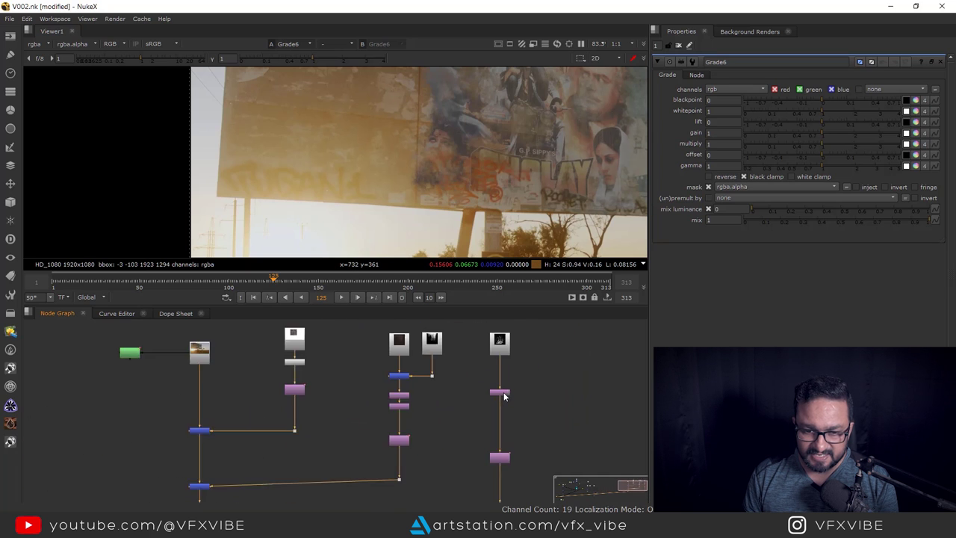
# Insert a Transform node between the vlmqaiov texture and its Reformat node
pyautogui.scroll(3, 504, 397)
pyautogui.click(500, 399)
pyautogui.click(546, 363)
pyautogui.press('t')
pyautogui.moveTo(545, 362); pyautogui.dragTo(499, 379)
pyautogui.press('1')
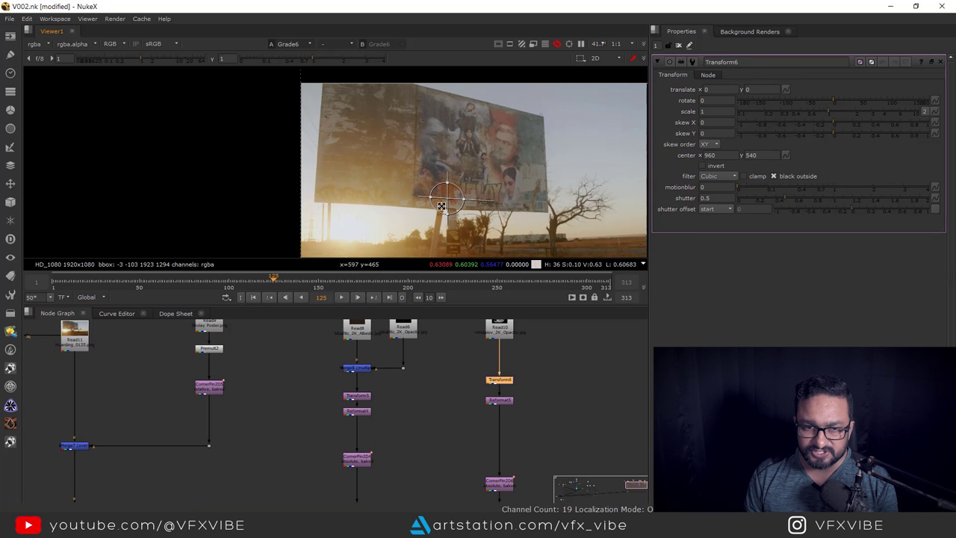
# Position the vlmqaiov texture at translate 580, 418 with center 1018, 496, and set its scale to 0.5
pyautogui.moveTo(441, 206); pyautogui.dragTo(418, 220, button='middle')
pyautogui.keyDown('ctrl'); pyautogui.moveTo(421, 213); pyautogui.dragTo(508, 152); pyautogui.keyUp('ctrl')
pyautogui.scroll(2, 452, 223)
pyautogui.scroll(1, 453, 224)
pyautogui.moveTo(546, 176); pyautogui.dragTo(506, 212, button='middle')
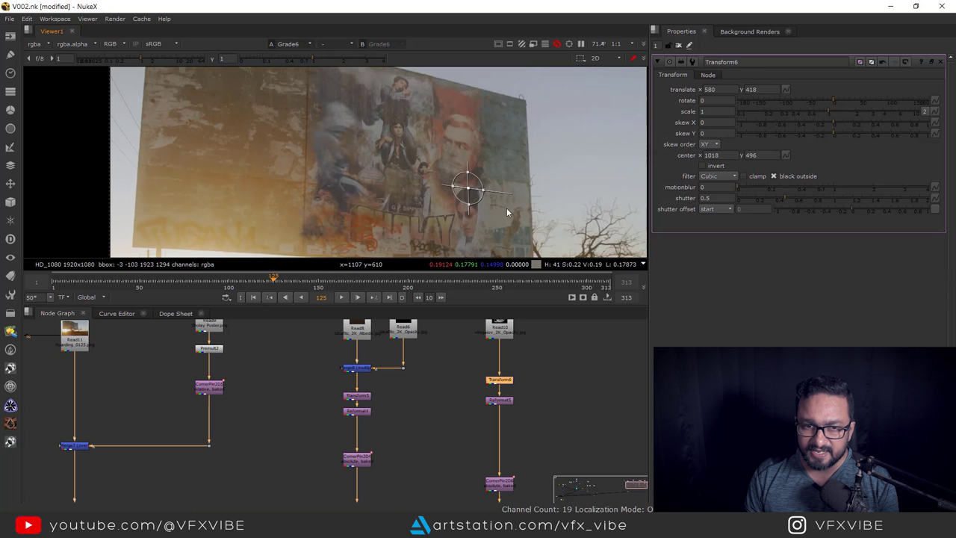
pyautogui.scroll(2, 514, 192)
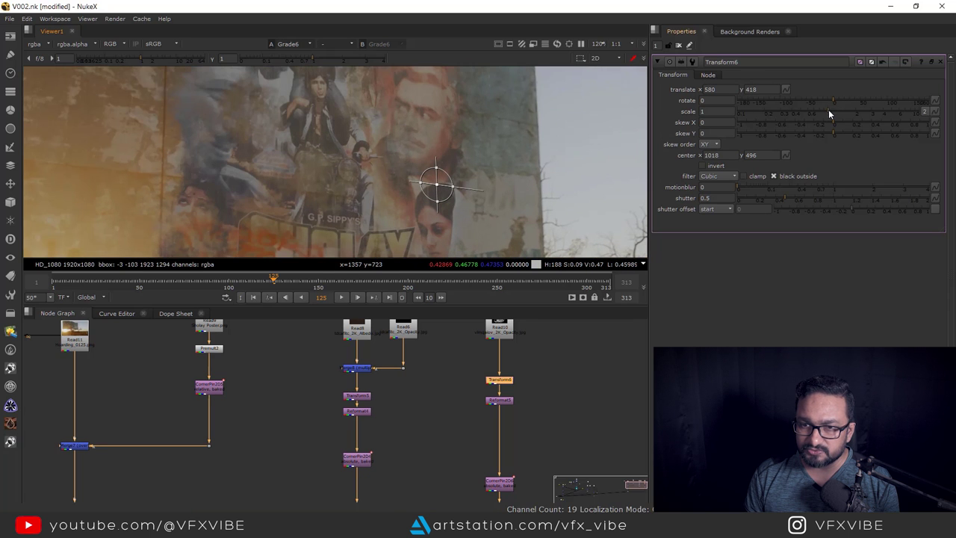
pyautogui.moveTo(829, 109); pyautogui.dragTo(802, 112)
# Set the final Grade's mask channel to rgba.red and its gain to 0.33
pyautogui.moveTo(422, 481); pyautogui.dragTo(478, 377, button='middle')
pyautogui.click(135, 486)
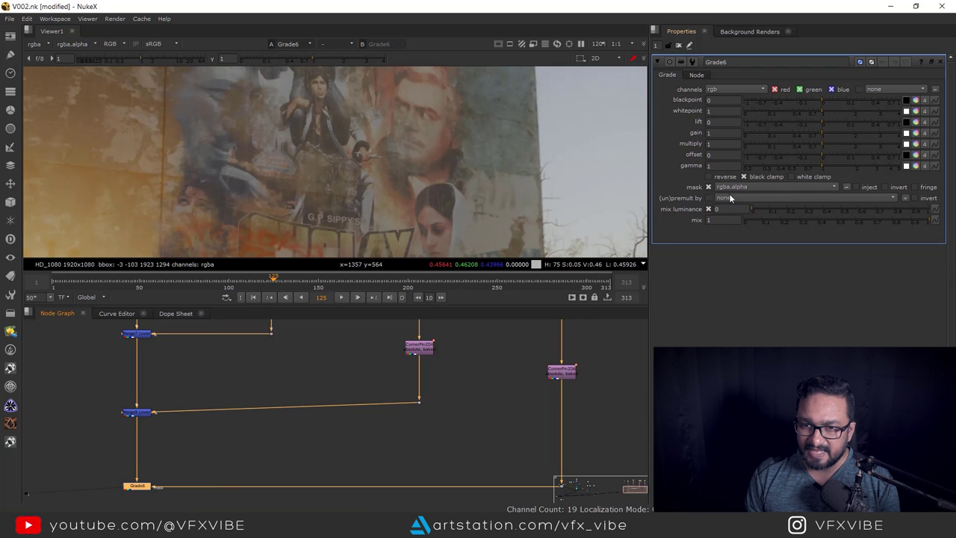
pyautogui.click(728, 187)
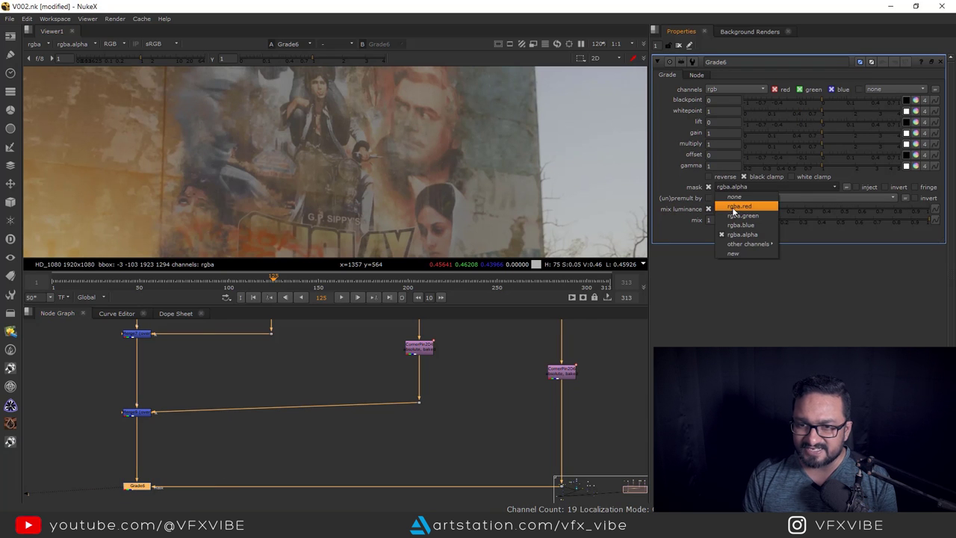
pyautogui.click(728, 205)
pyautogui.moveTo(812, 136); pyautogui.dragTo(788, 140)
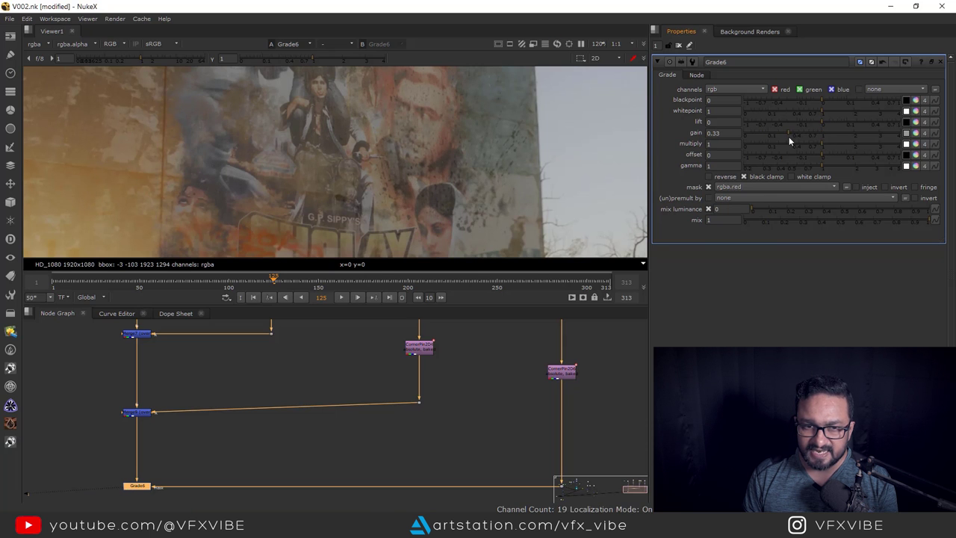
# Move the vlmqaiov texture's Transform to translate 716, 390 and rotate it about 59.35 degrees
pyautogui.moveTo(570, 365); pyautogui.dragTo(455, 493, button='middle')
pyautogui.scroll(2, 468, 413)
pyautogui.doubleClick(445, 388)
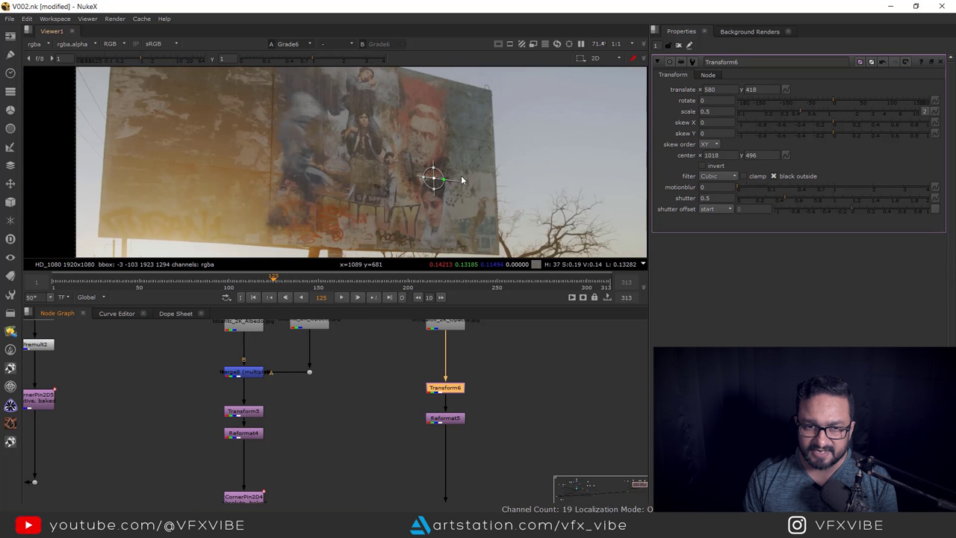
pyautogui.moveTo(457, 179); pyautogui.dragTo(475, 168)
pyautogui.scroll(4, 422, 183)
pyautogui.scroll(-3, 422, 185)
pyautogui.scroll(4, 505, 178)
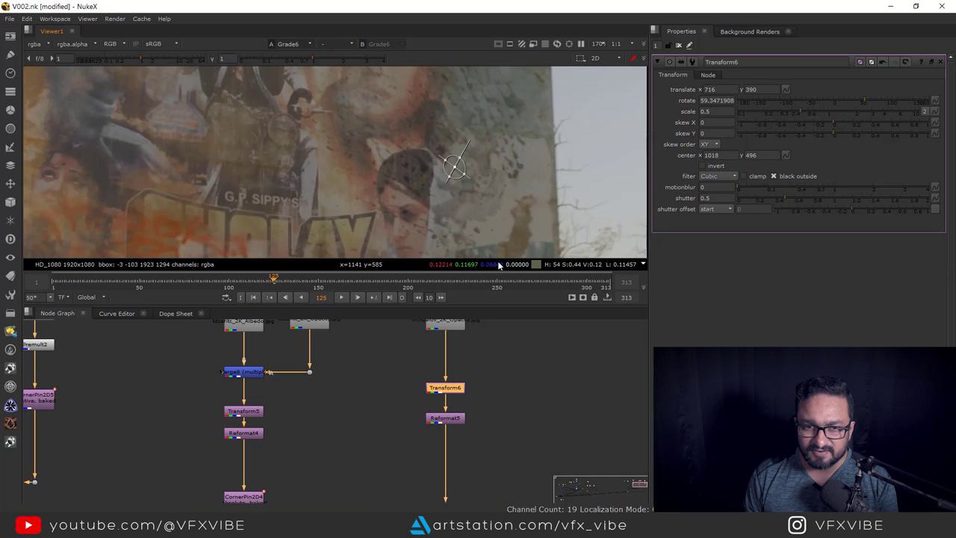
pyautogui.moveTo(455, 435); pyautogui.dragTo(667, 187, button='middle')
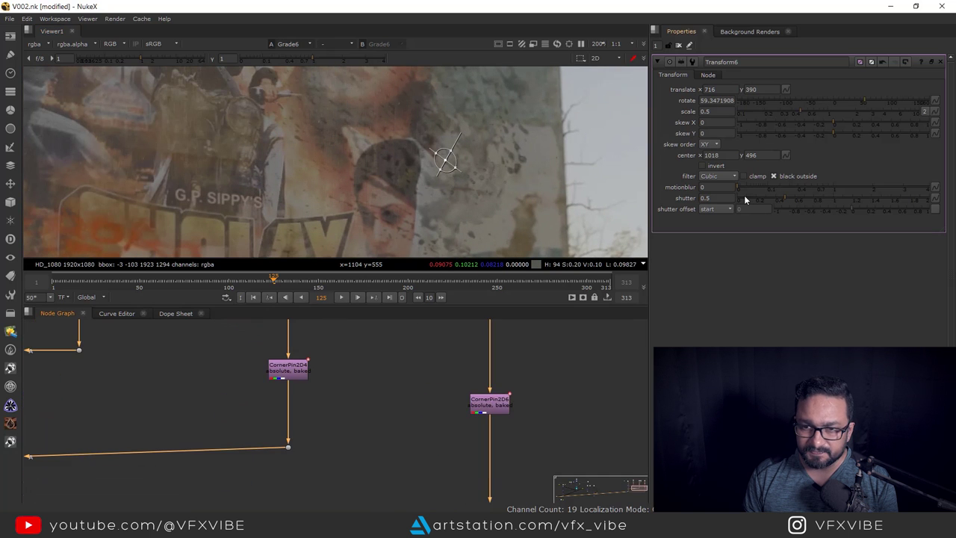
# Set the final Grade's gain to 0.48 and check the damage texture on the billboard
pyautogui.doubleClick(60, 447)
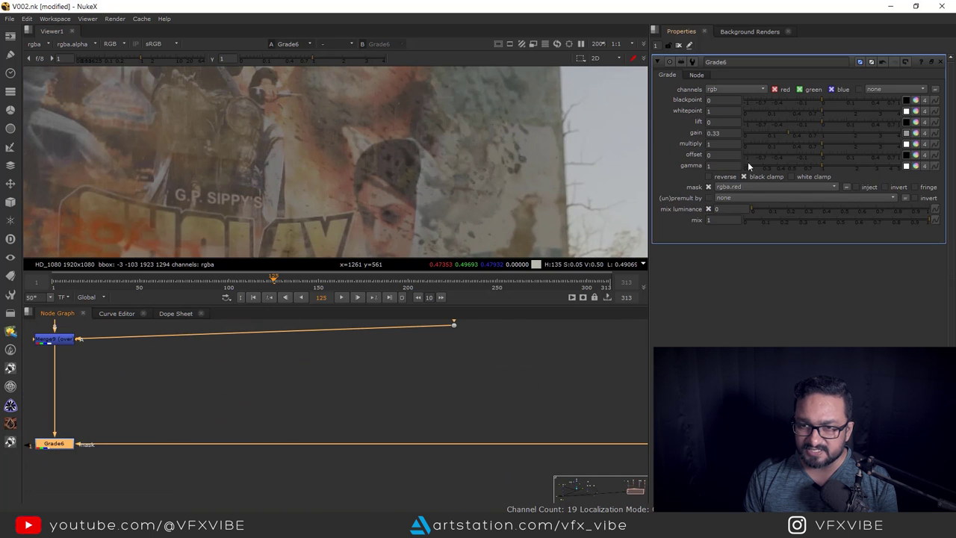
pyautogui.moveTo(785, 131); pyautogui.dragTo(798, 133)
pyautogui.scroll(-4, 558, 214)
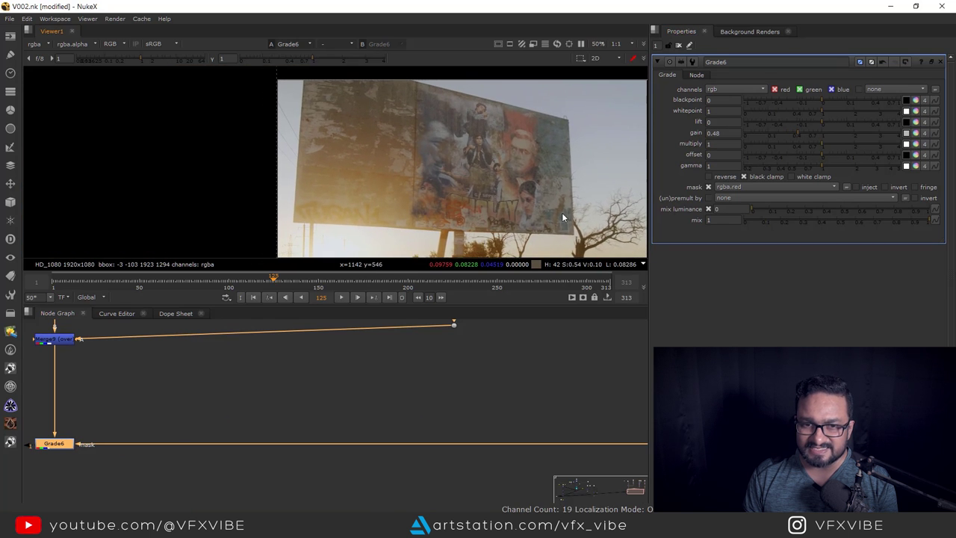
pyautogui.scroll(4, 555, 174)
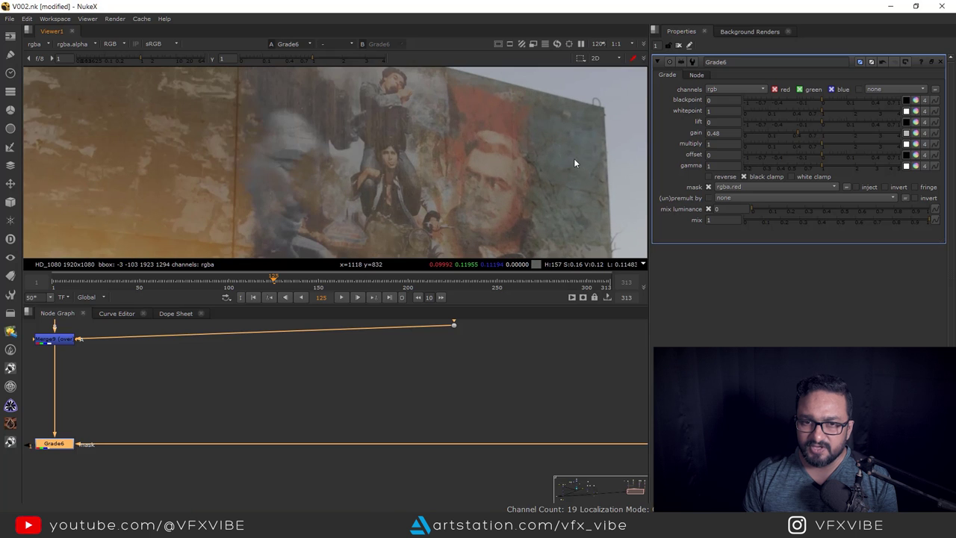
pyautogui.scroll(-4, 242, 203)
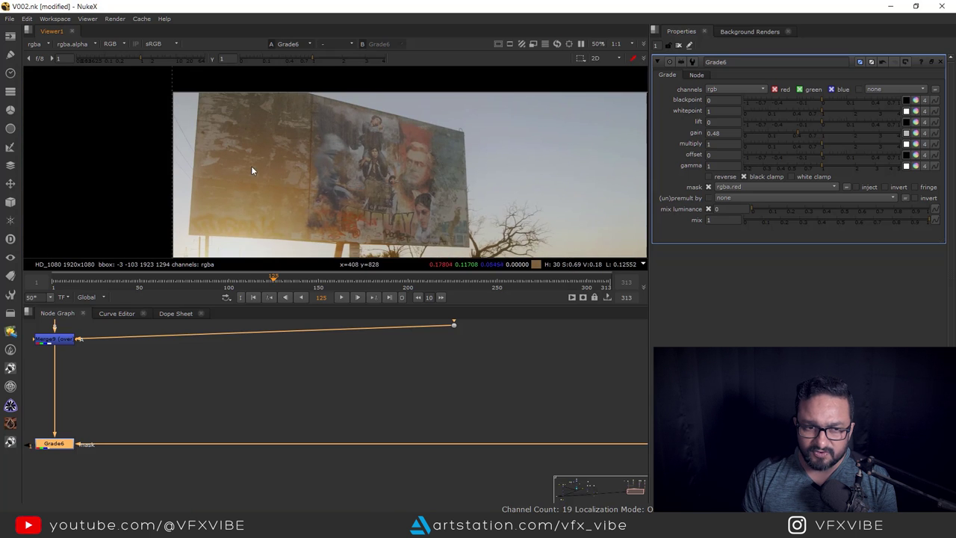
pyautogui.scroll(3, 316, 230)
pyautogui.scroll(-2, 416, 403)
# Level the leak branch's dot with its merge node and examine the composite around the sun and billboard's lower edge
pyautogui.click(430, 373)
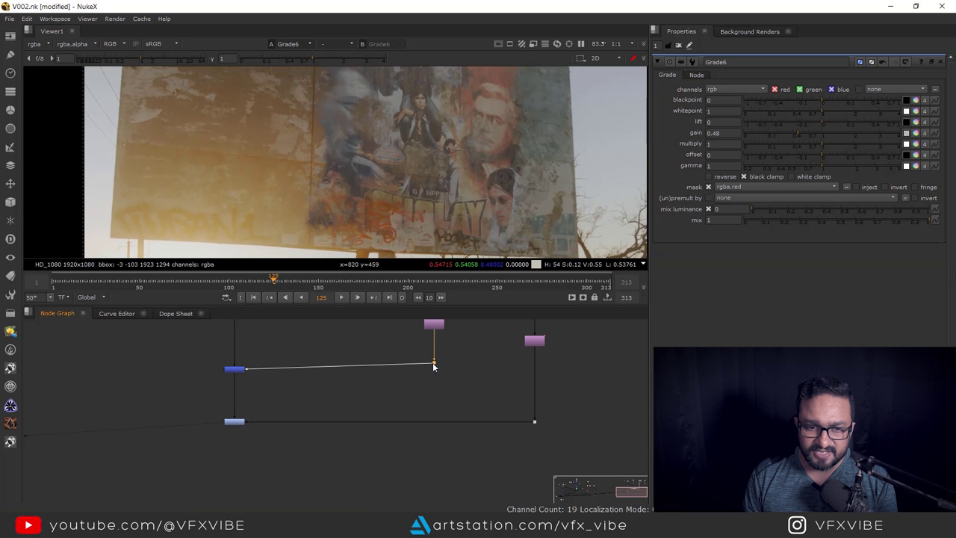
pyautogui.scroll(-3, 356, 173)
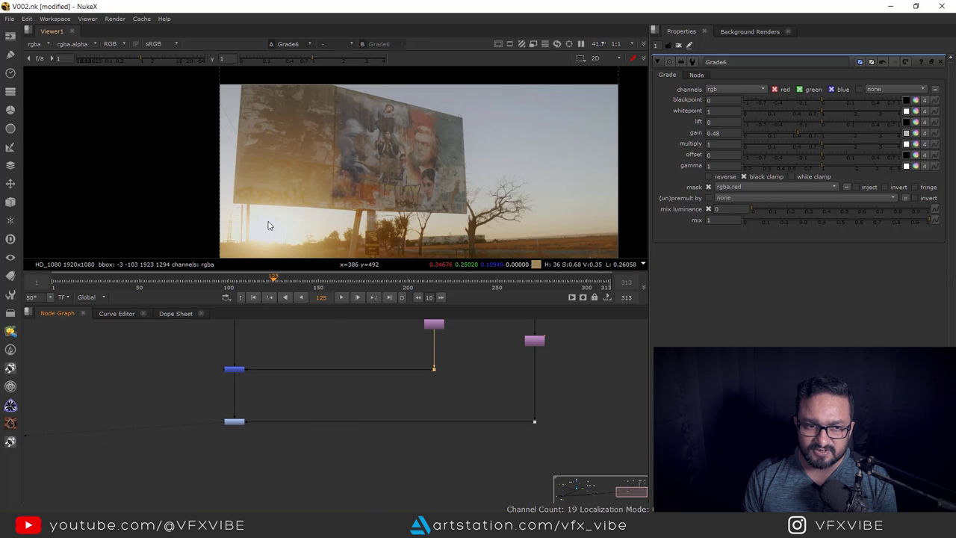
pyautogui.scroll(2, 317, 221)
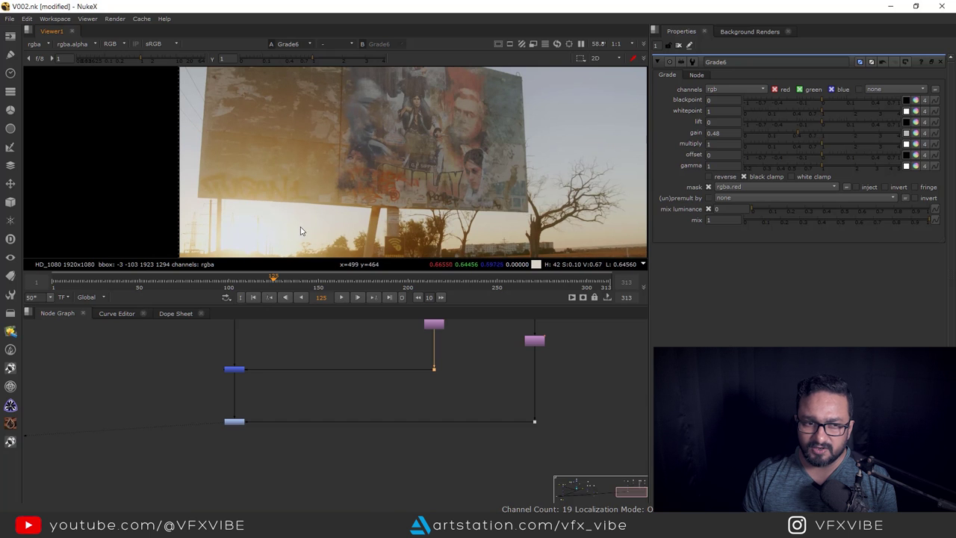
pyautogui.scroll(4, 301, 228)
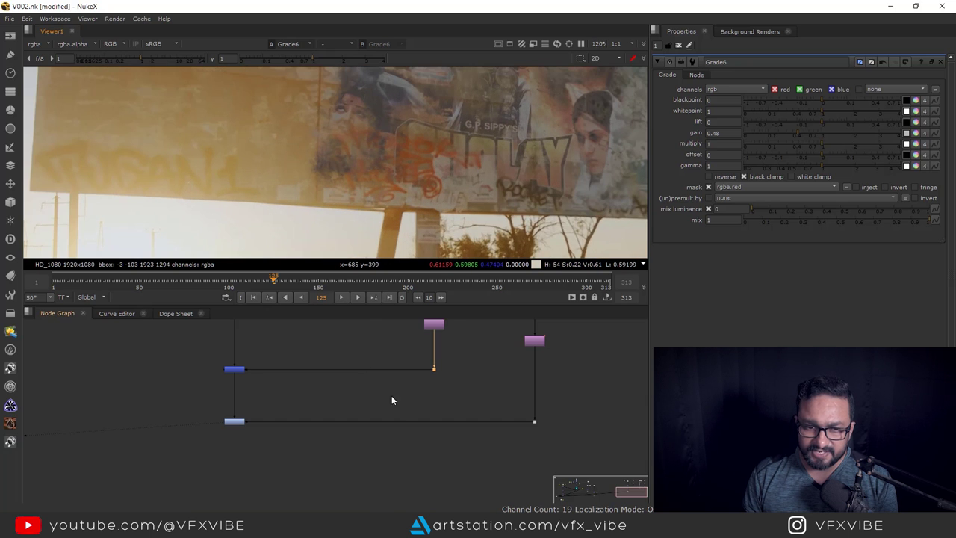
pyautogui.scroll(-3, 419, 406)
pyautogui.scroll(4, 406, 405)
# Add a Constant node beside the poster branch and sample its color from the warm lower edge of the billboard
pyautogui.scroll(4, 340, 440)
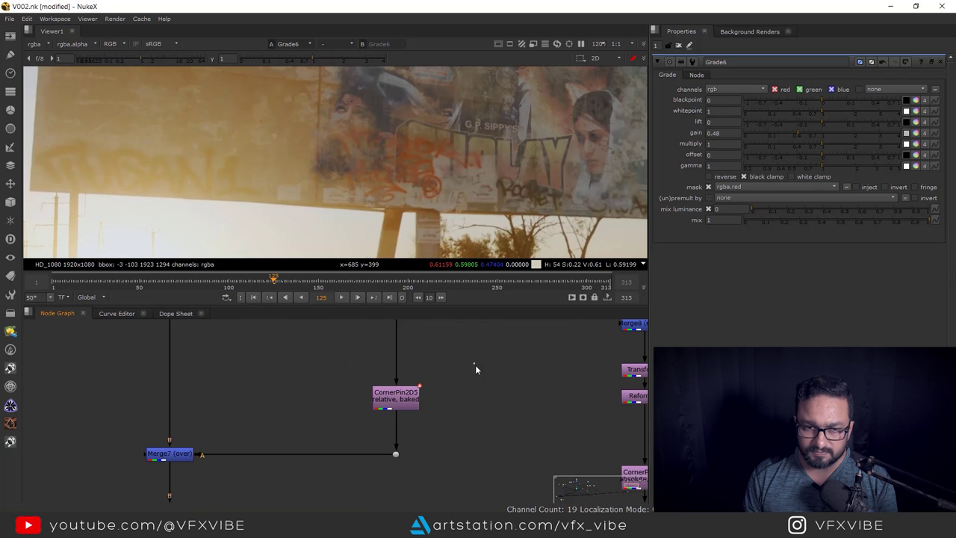
pyautogui.scroll(-4, 454, 358)
pyautogui.moveTo(460, 351); pyautogui.dragTo(463, 396, button='middle')
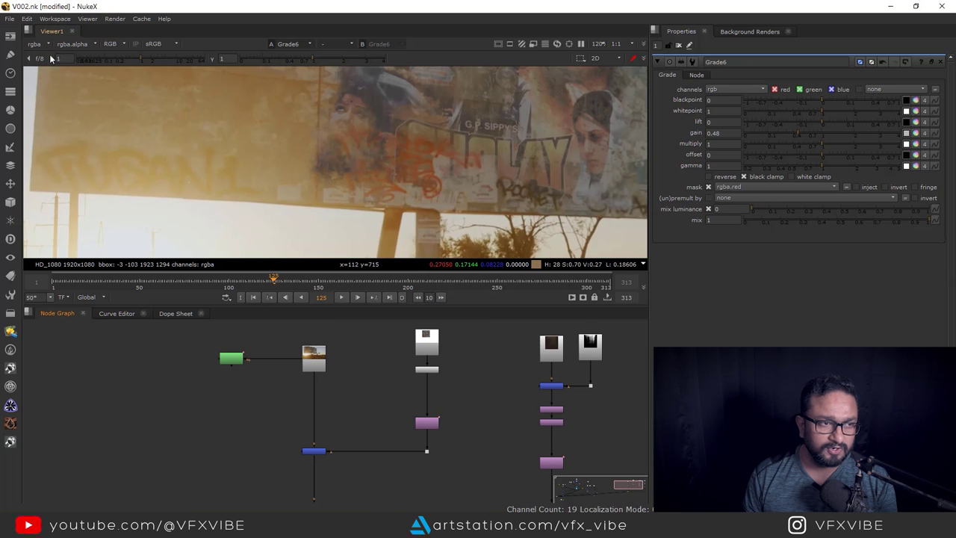
pyautogui.click(12, 42)
pyautogui.click(74, 92)
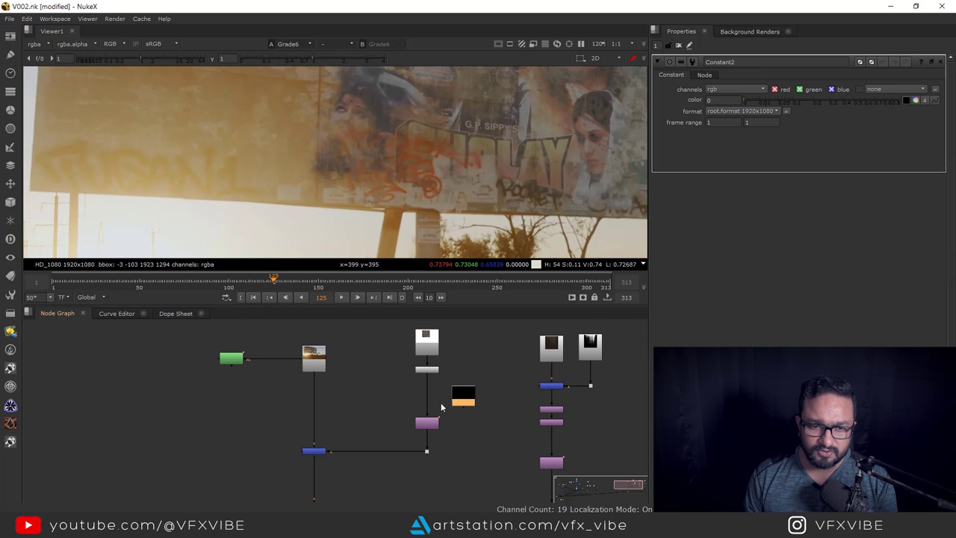
pyautogui.scroll(3, 441, 403)
pyautogui.scroll(3, 302, 216)
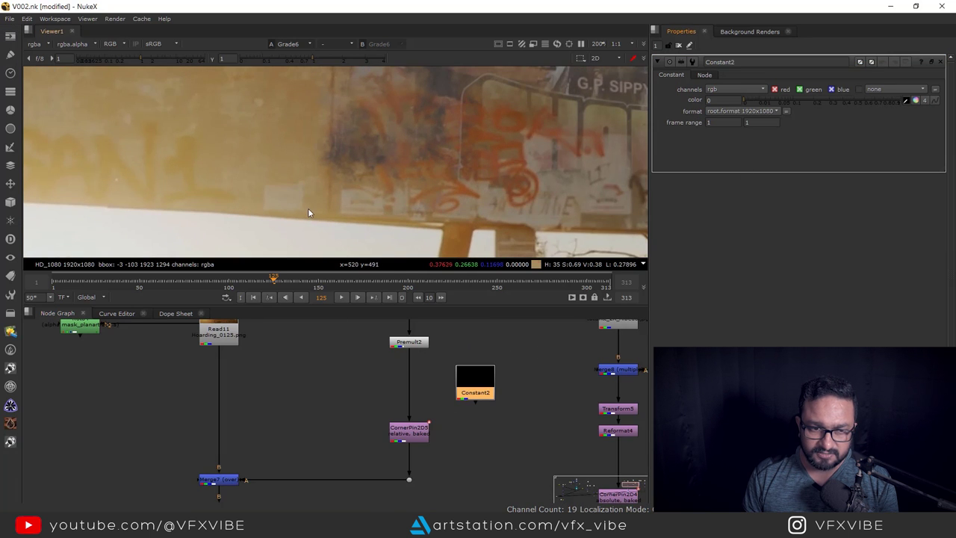
pyautogui.keyDown('ctrl'); pyautogui.keyDown('shift'); pyautogui.moveTo(309, 211); pyautogui.dragTo(319, 214); pyautogui.keyUp('shift'); pyautogui.keyUp('ctrl')
pyautogui.moveTo(463, 363); pyautogui.dragTo(473, 355)
pyautogui.scroll(-3, 480, 420)
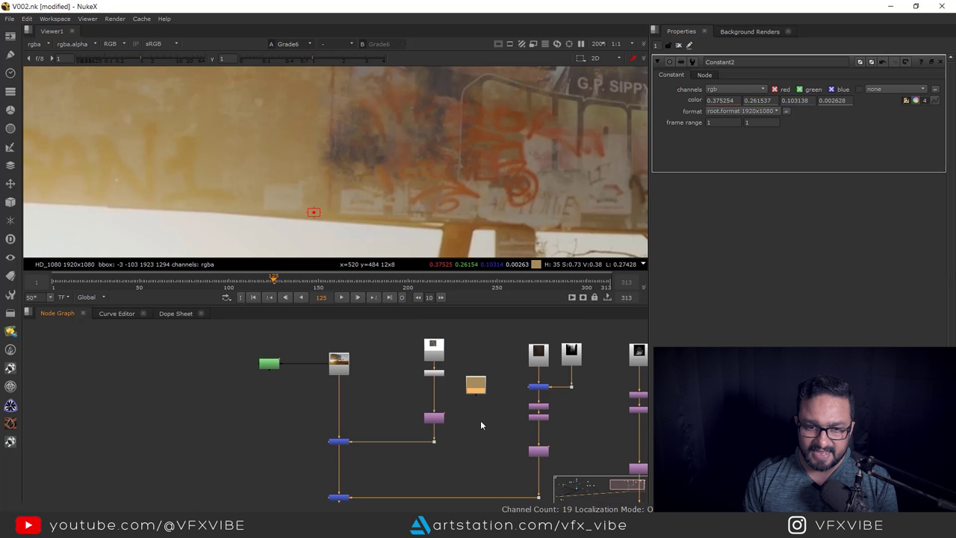
# Add a Roto node and draw a small feathered Bezier shape over the poster's edge nearest the sun
pyautogui.press('o')
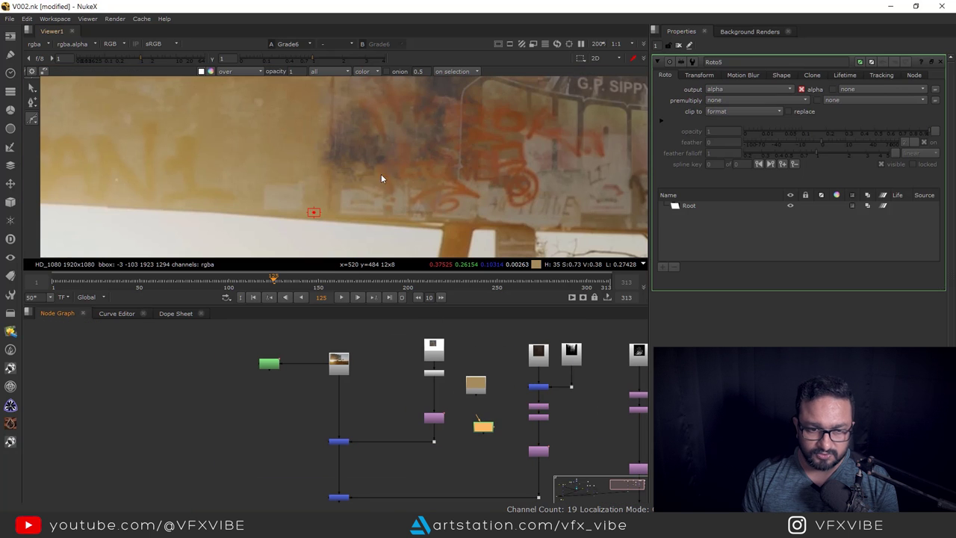
pyautogui.scroll(-5, 394, 196)
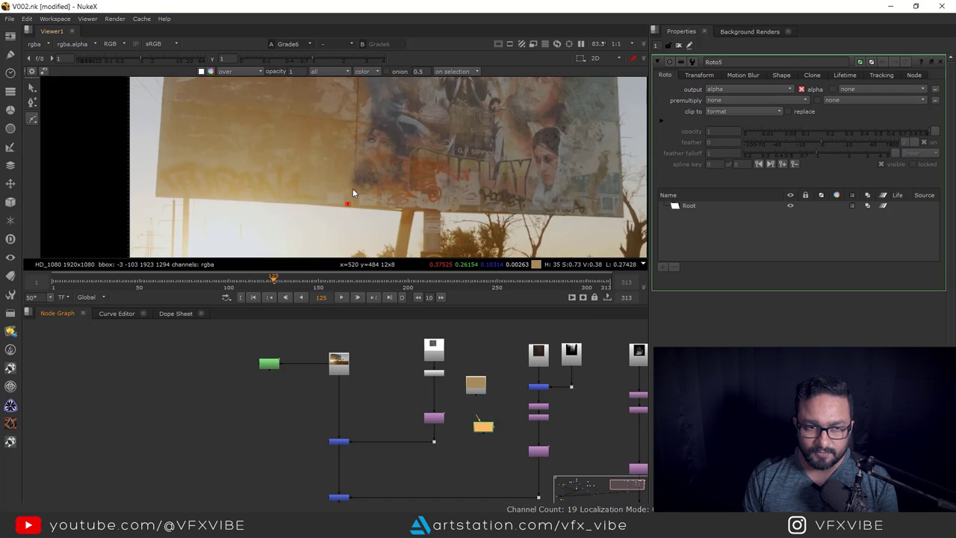
pyautogui.click(350, 151)
pyautogui.moveTo(327, 178); pyautogui.dragTo(330, 185)
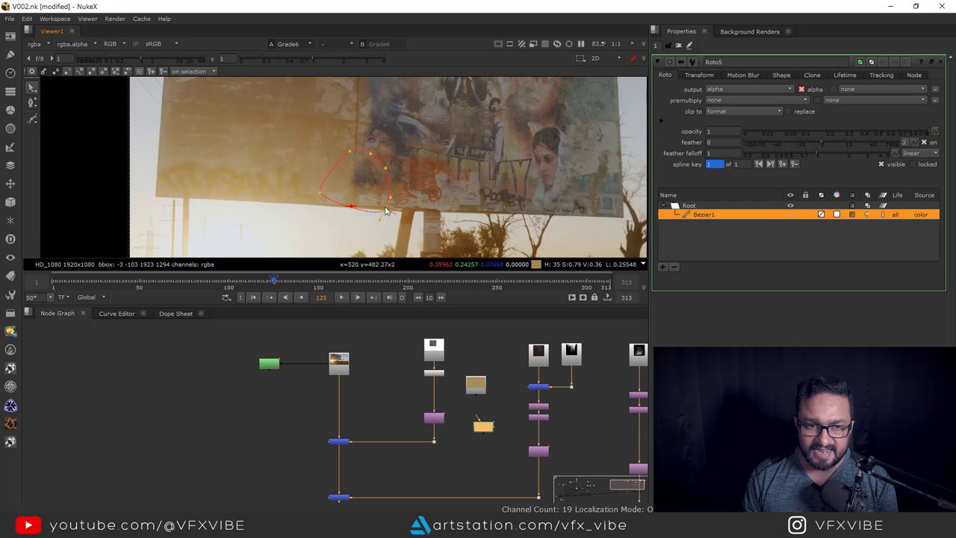
pyautogui.moveTo(410, 134); pyautogui.dragTo(275, 229)
pyautogui.press('e')
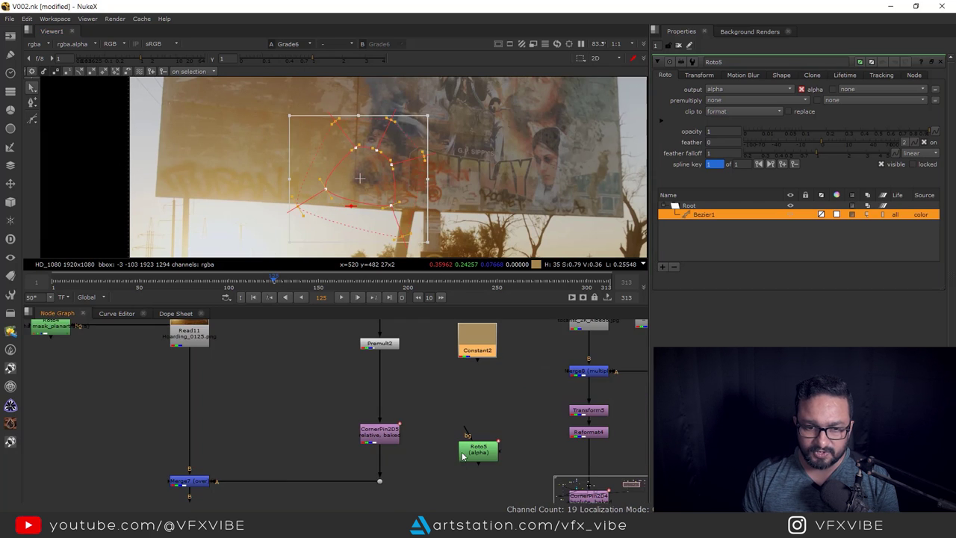
# Merge the Roto with the Constant using the mask operation and view the masked color
pyautogui.moveTo(466, 459); pyautogui.dragTo(533, 371)
pyautogui.press('m')
pyautogui.click(482, 438)
pyautogui.moveTo(482, 438); pyautogui.dragTo(484, 438)
pyautogui.press('1')
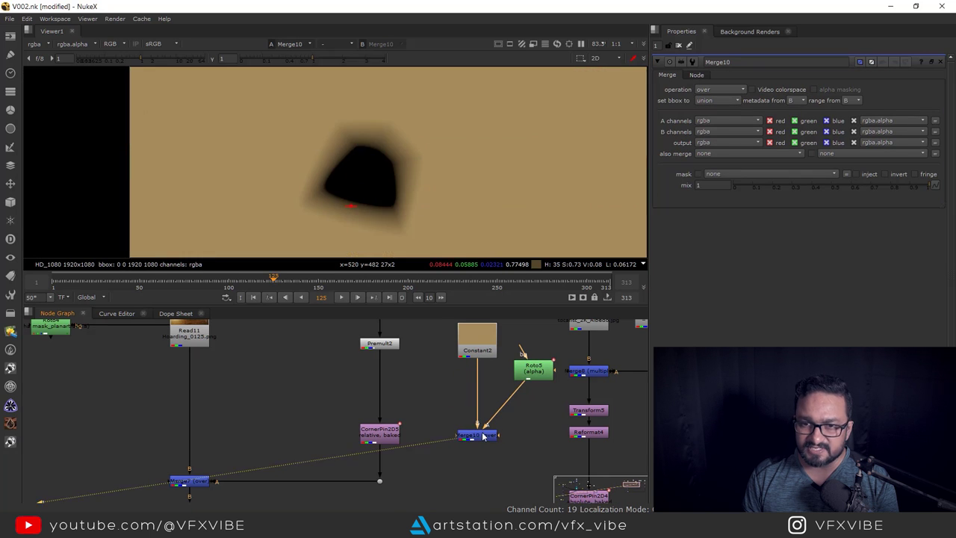
pyautogui.scroll(-3, 395, 422)
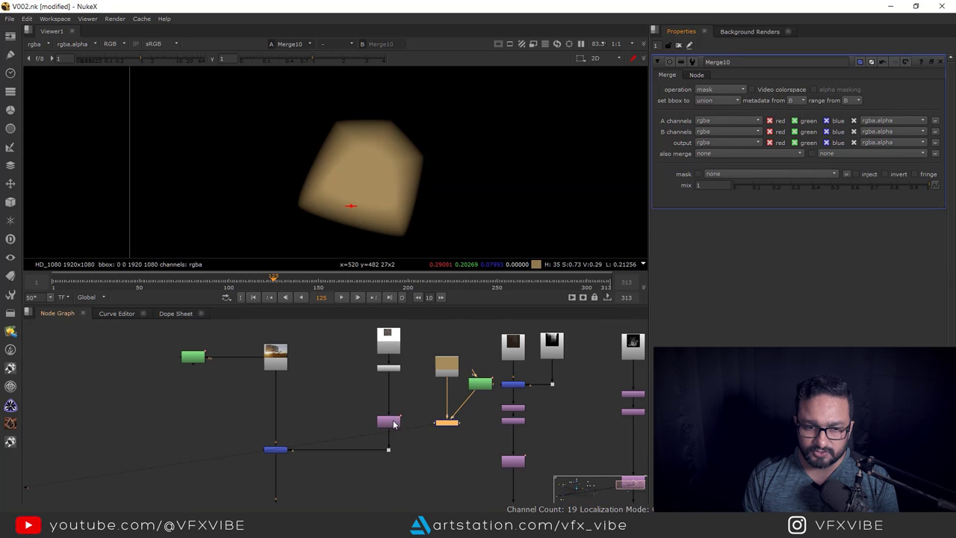
# Merge the masked Constant over the poster between its Premult and corner pin nodes
pyautogui.moveTo(394, 423); pyautogui.dragTo(394, 434)
pyautogui.press('m')
pyautogui.scroll(3, 409, 395)
pyautogui.moveTo(410, 394); pyautogui.dragTo(374, 426)
pyautogui.keyDown('shift'); pyautogui.click(466, 444); pyautogui.keyUp('shift')
pyautogui.press('y')
pyautogui.moveTo(466, 442); pyautogui.dragTo(467, 418)
pyautogui.click(374, 419)
pyautogui.press('1')
# View the final Grade's output and examine the warm glow over the billboard at different scales
pyautogui.scroll(3, 381, 156)
pyautogui.scroll(-4, 412, 417)
pyautogui.moveTo(392, 466); pyautogui.dragTo(418, 399, button='middle')
pyautogui.scroll(2, 405, 418)
pyautogui.click(347, 451)
pyautogui.press('1')
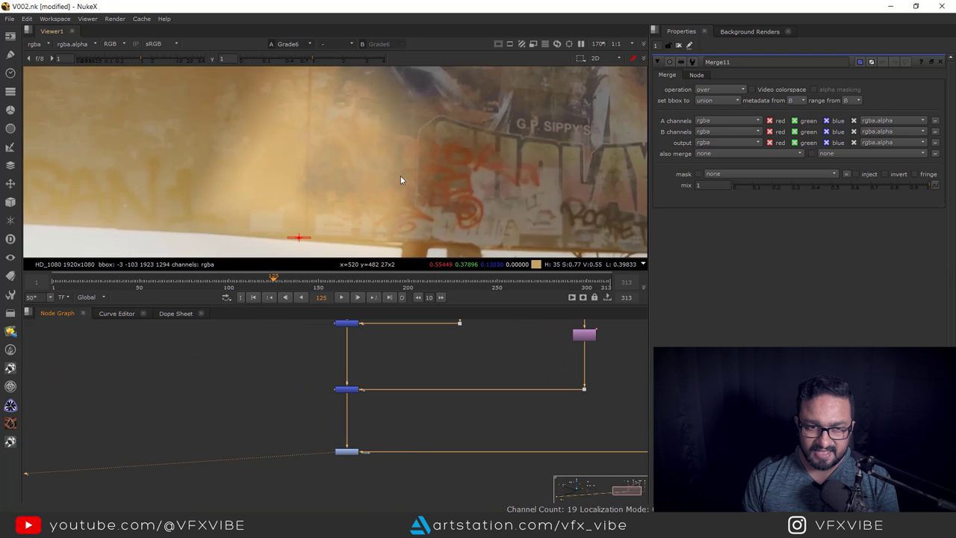
pyautogui.scroll(-3, 407, 209)
pyautogui.scroll(-2, 333, 479)
pyautogui.scroll(3, 359, 459)
# Set the mix of the glow's over merge in the poster branch to 0.225
pyautogui.click(358, 452)
pyautogui.moveTo(348, 475); pyautogui.dragTo(374, 440, button='middle')
pyautogui.click(288, 420)
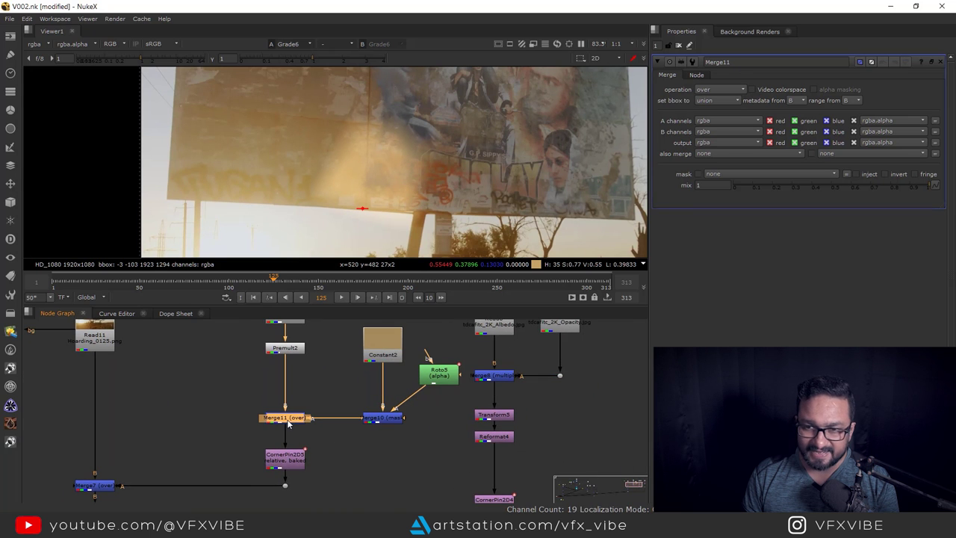
pyautogui.moveTo(897, 182); pyautogui.dragTo(777, 195)
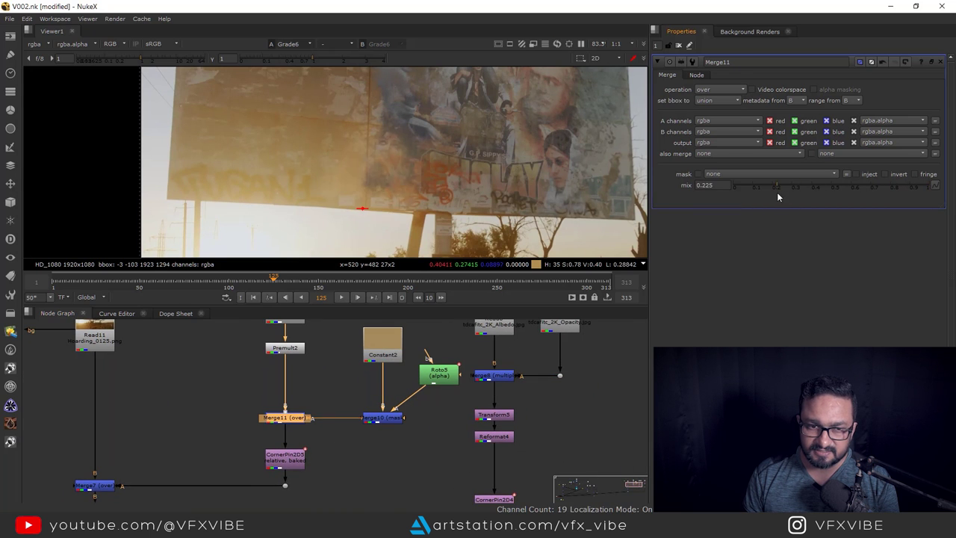
# Add a Blur node beneath the glow's Roto and set its size to 94.5
pyautogui.moveTo(448, 377); pyautogui.dragTo(447, 424)
pyautogui.press('b')
pyautogui.moveTo(746, 102); pyautogui.dragTo(912, 122)
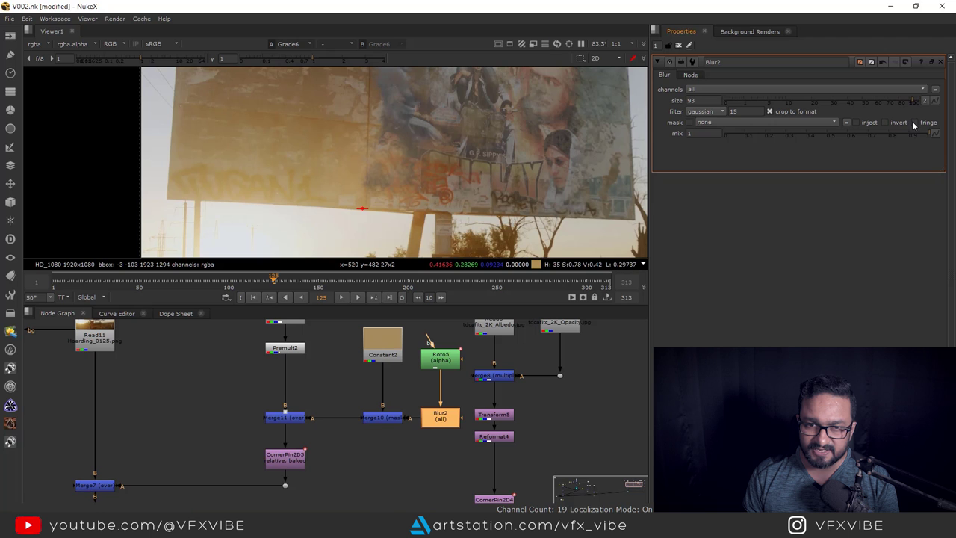
pyautogui.scroll(-3, 428, 164)
pyautogui.scroll(2, 438, 190)
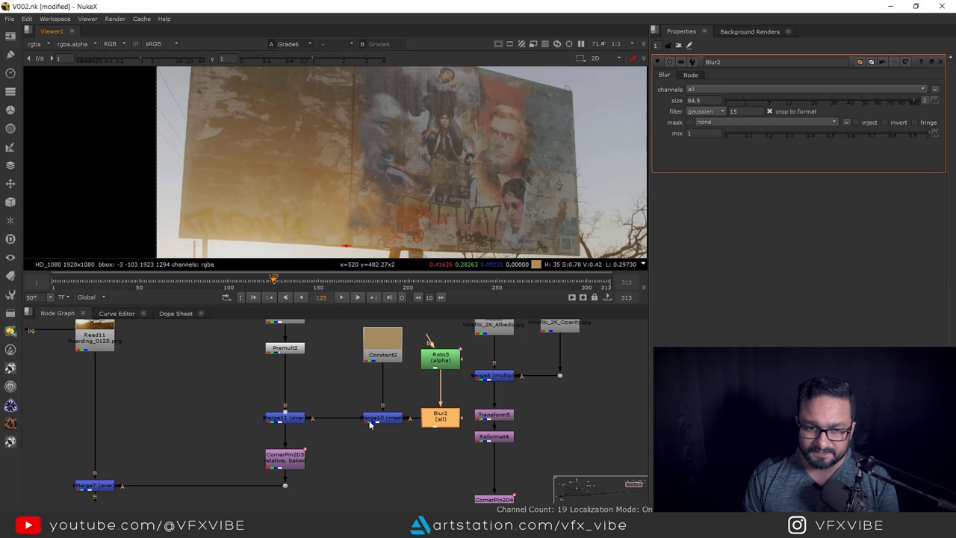
# Make room beneath the glow's over merge in the poster branch and insert a Grade node there
pyautogui.scroll(-3, 374, 398)
pyautogui.scroll(2, 365, 407)
pyautogui.moveTo(366, 451); pyautogui.dragTo(364, 500, button='middle')
pyautogui.scroll(-3, 365, 499)
pyautogui.moveTo(319, 371); pyautogui.dragTo(424, 467)
pyautogui.moveTo(352, 462); pyautogui.dragTo(353, 422)
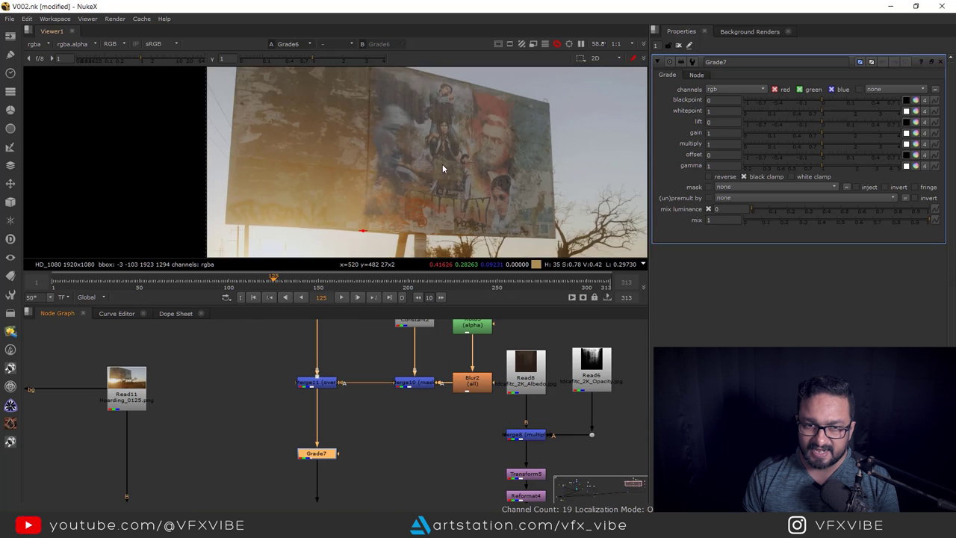
# Set the gain of the Grade node beneath the glow's over merge in the poster branch to 0.66
pyautogui.scroll(-2, 464, 186)
pyautogui.scroll(1, 469, 189)
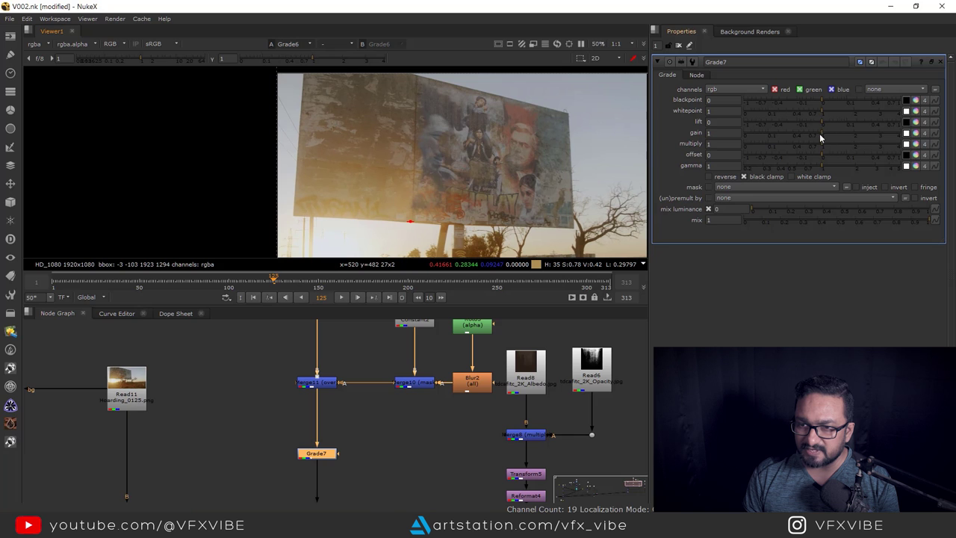
pyautogui.moveTo(820, 132)
pyautogui.mouseDown()
pyautogui.moveTo(803, 132)
pyautogui.moveTo(812, 130)
pyautogui.mouseUp()
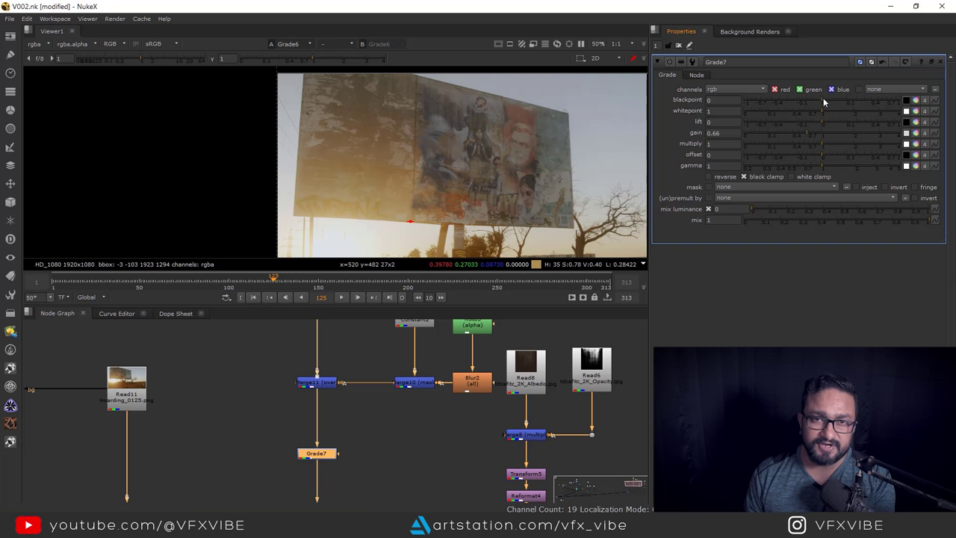
# Insert a Saturation node between the poster branch's new Grade and the corner pin, and set its saturation to 0.39
pyautogui.moveTo(334, 422); pyautogui.dragTo(384, 407, button='middle')
pyautogui.scroll(3, 514, 171)
pyautogui.click(385, 406)
pyautogui.press('Tab')
pyautogui.write('sat')
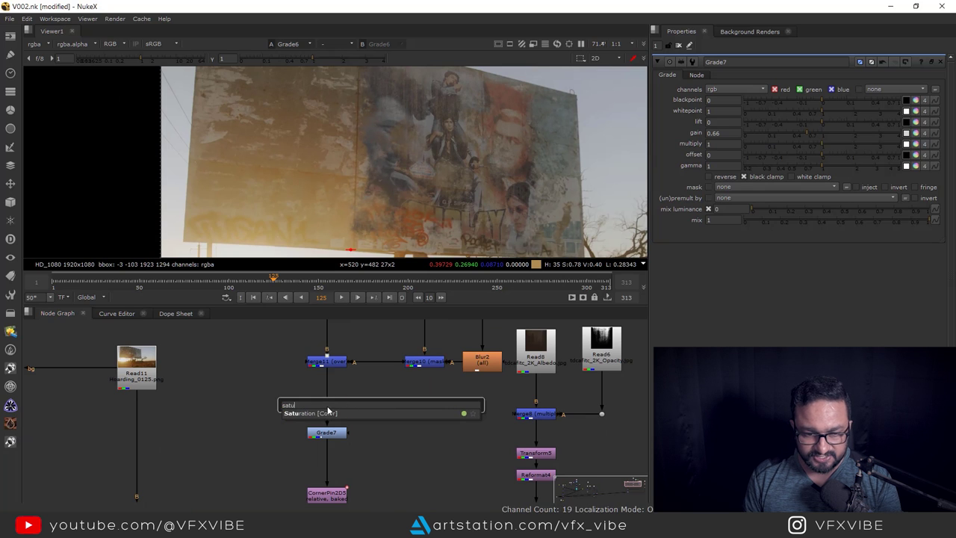
pyautogui.click(383, 408)
pyautogui.click(329, 469)
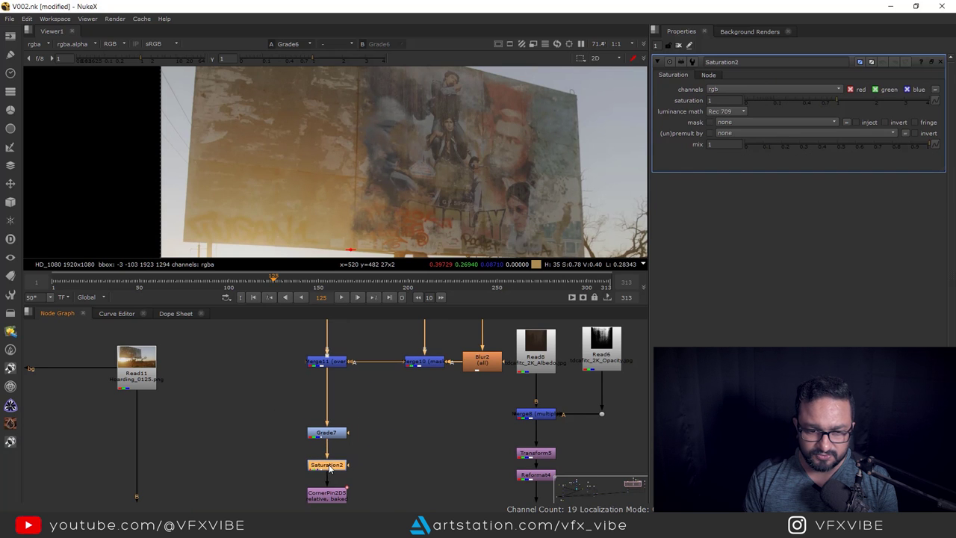
pyautogui.moveTo(835, 102); pyautogui.dragTo(812, 106)
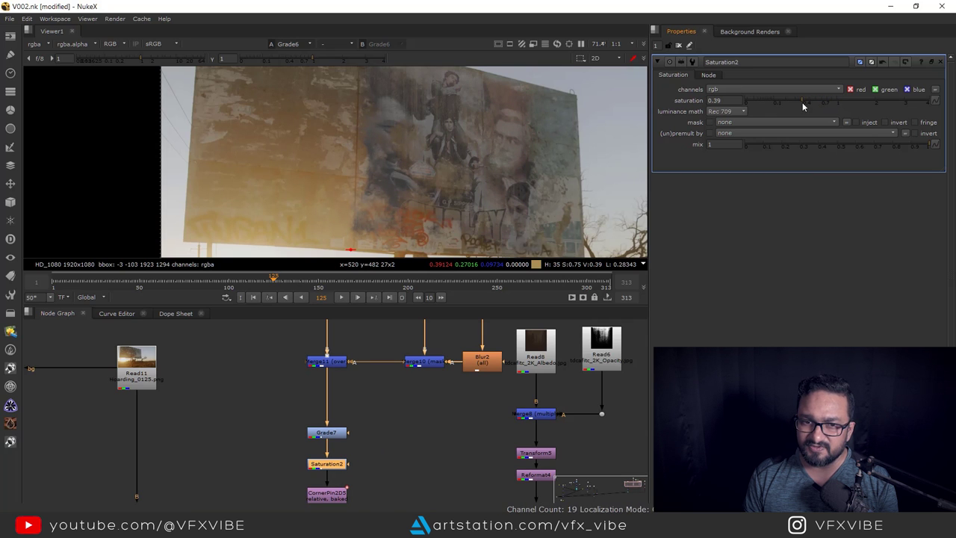
# Examine the full composite, then play the shot in a maximized viewer to check how the desaturated poster sits on the billboard
pyautogui.scroll(-3, 475, 187)
pyautogui.moveTo(475, 187)
pyautogui.mouseDown(button='middle')
pyautogui.moveTo(464, 212)
pyautogui.moveTo(471, 174)
pyautogui.mouseUp(button='middle')
pyautogui.scroll(2, 473, 199)
pyautogui.press('f')
pyautogui.moveTo(361, 159); pyautogui.dragTo(428, 197, button='middle')
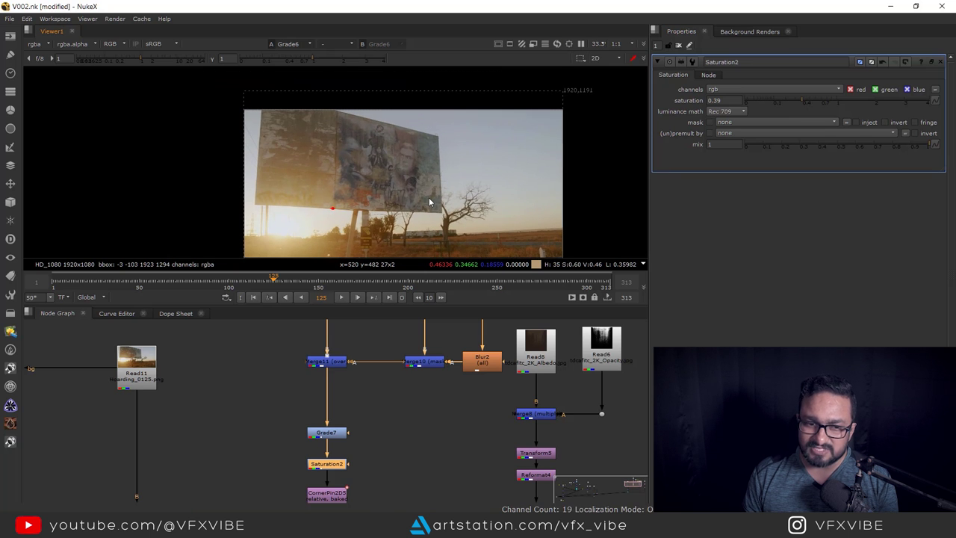
pyautogui.scroll(-6, 409, 395)
pyautogui.moveTo(415, 424); pyautogui.dragTo(449, 345, button='middle')
pyautogui.scroll(3, 407, 410)
pyautogui.moveTo(399, 366); pyautogui.dragTo(291, 432)
pyautogui.click(342, 296)
pyautogui.press('space')
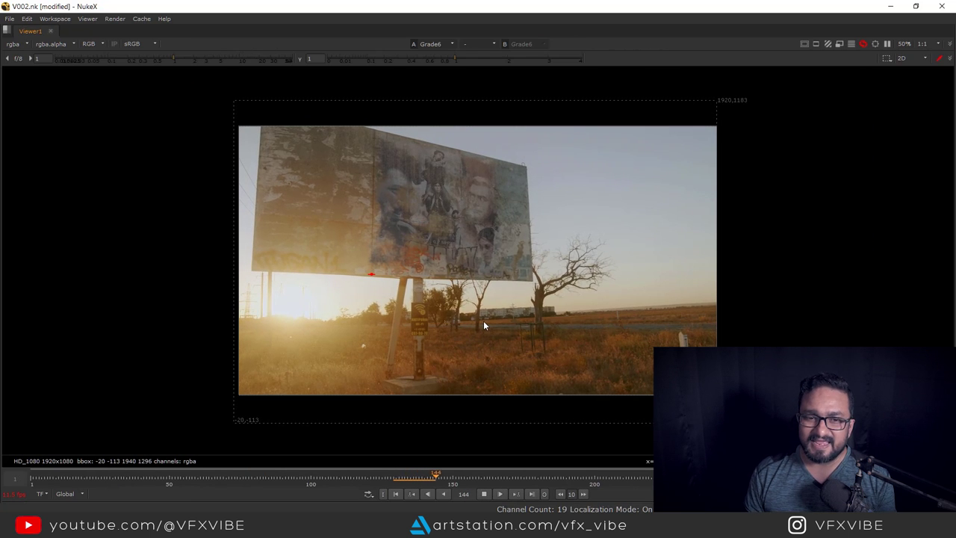